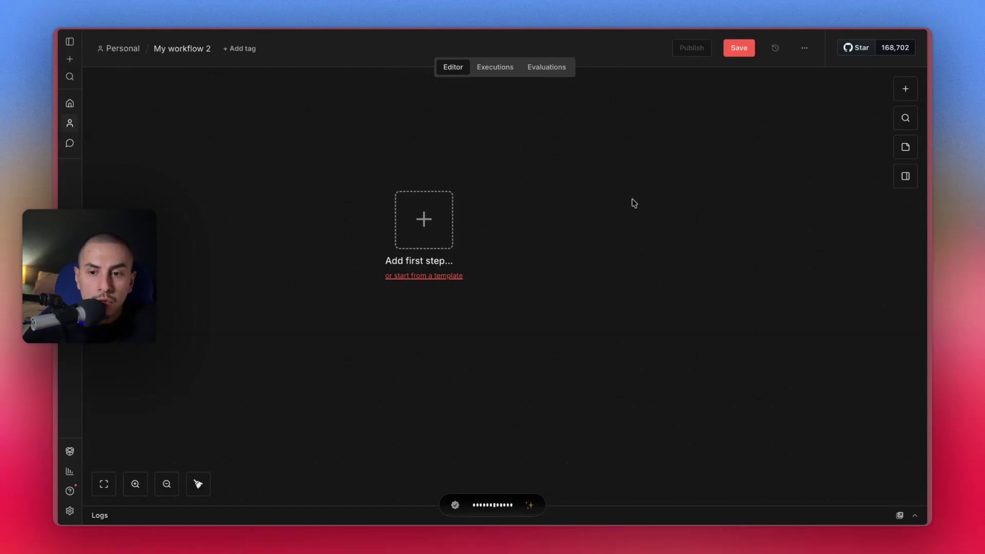
- Start the workflow with a manual trigger, connect an AI Agent node to it and place the agent closer to the trigger
click(905, 89)
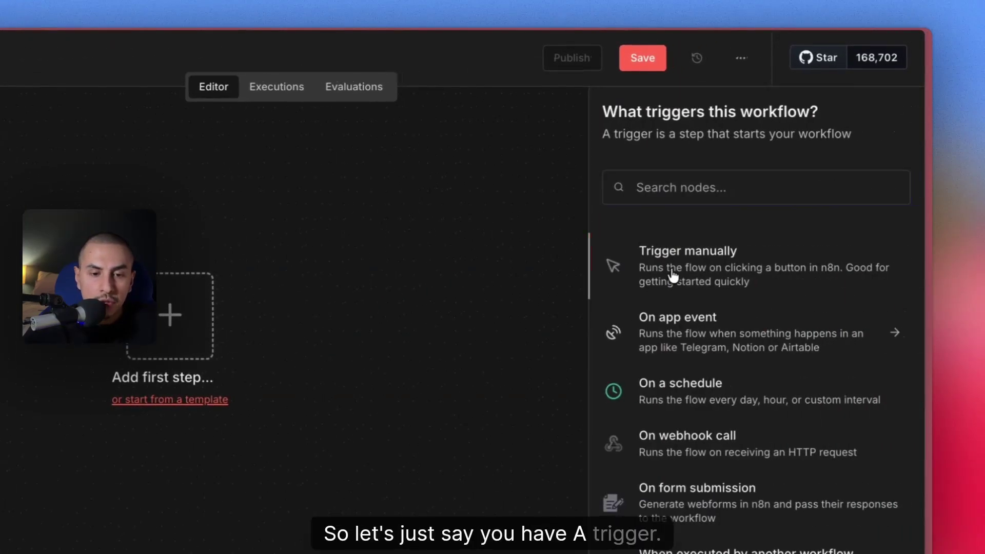
click(672, 277)
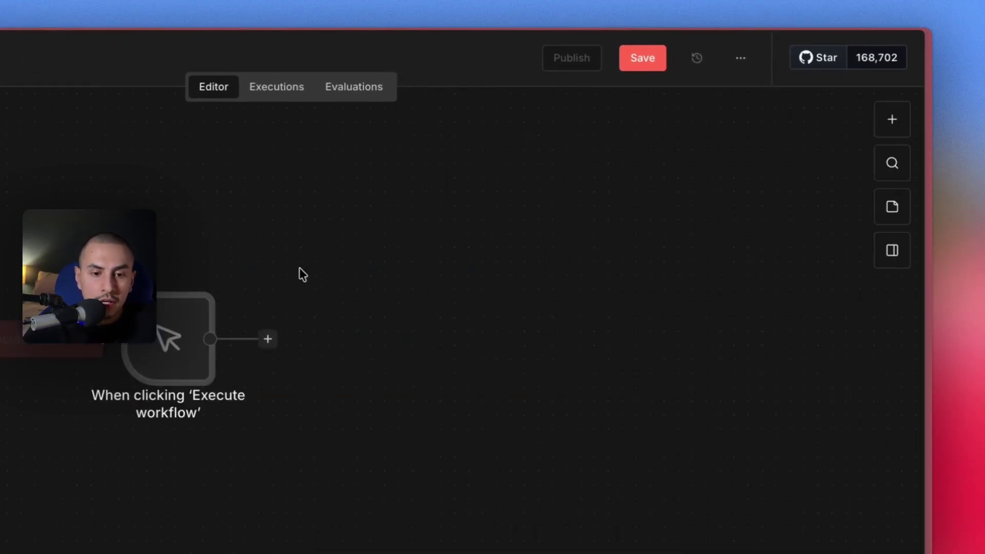
click(267, 339)
text(ai a)
key(Return)
click(336, 285)
key(Delete)
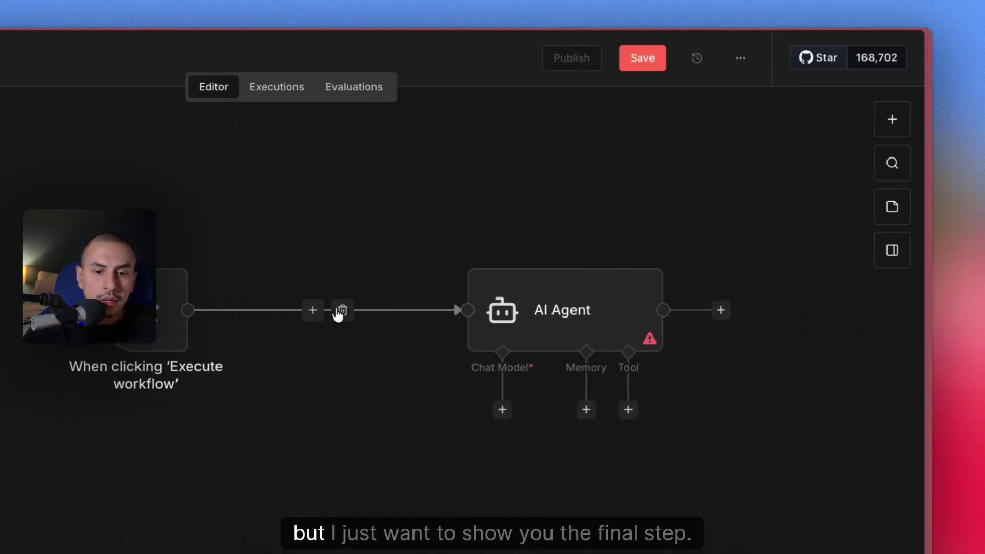
drag(521, 312, 318, 316)
- Add an Airtable node with the Create a record action after the AI Agent
click(511, 310)
text(airt)
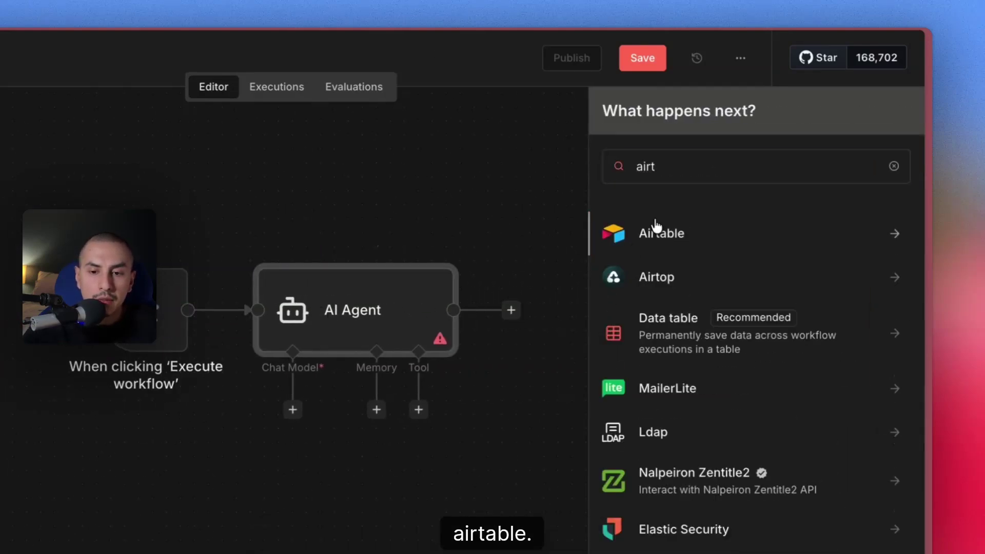
click(657, 226)
click(682, 385)
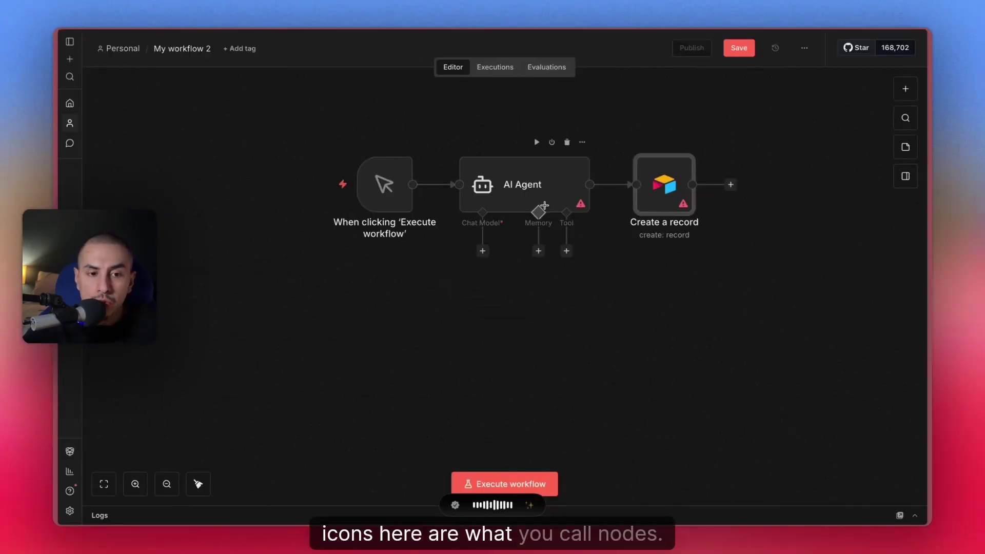
mouse_move(437, 240)
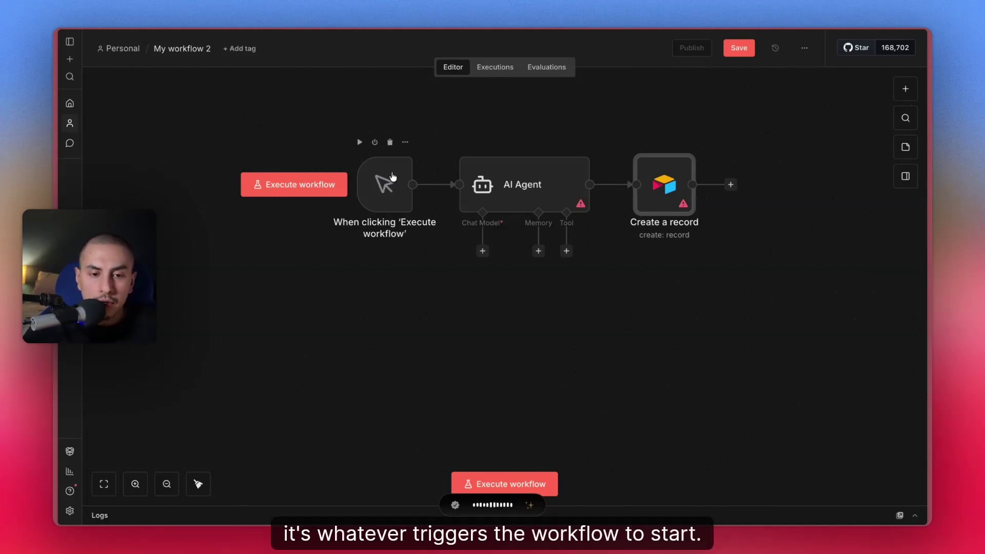
click(906, 89)
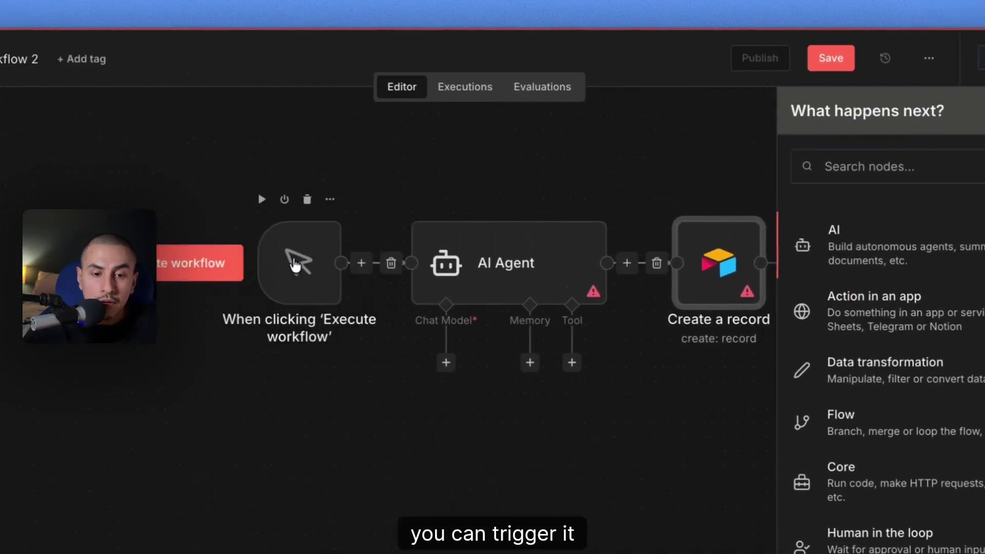
click(296, 265)
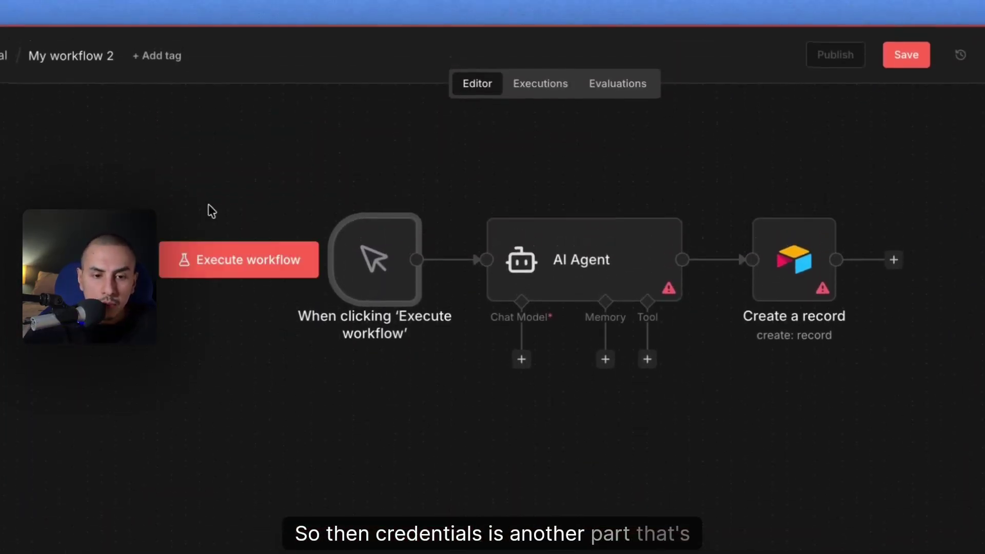
scroll(471, 307, right, 3)
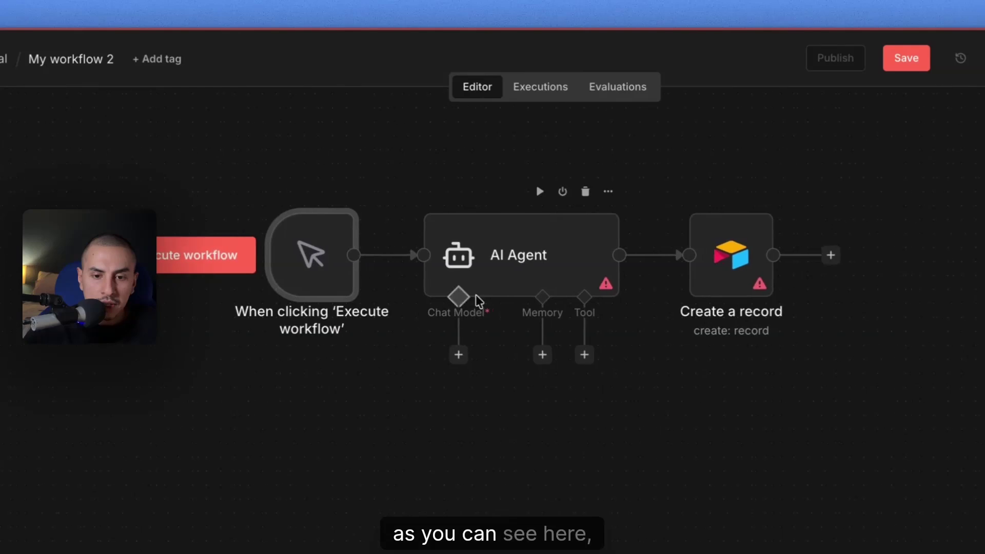
click(753, 284)
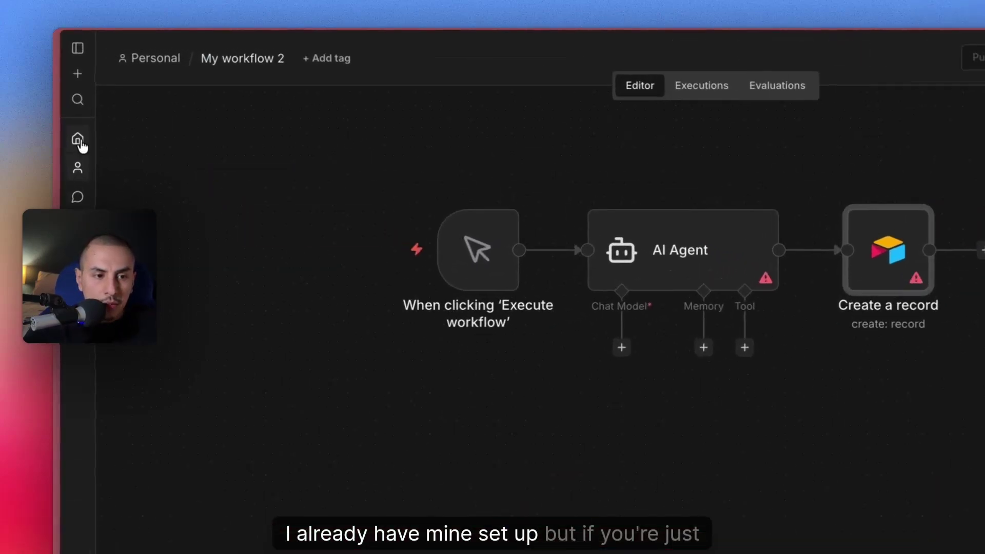
click(79, 144)
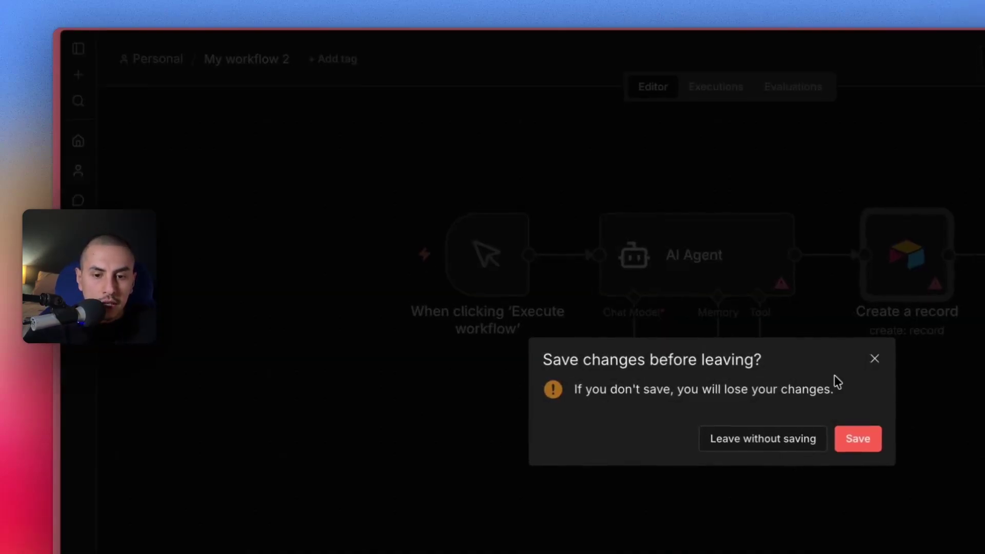
click(875, 358)
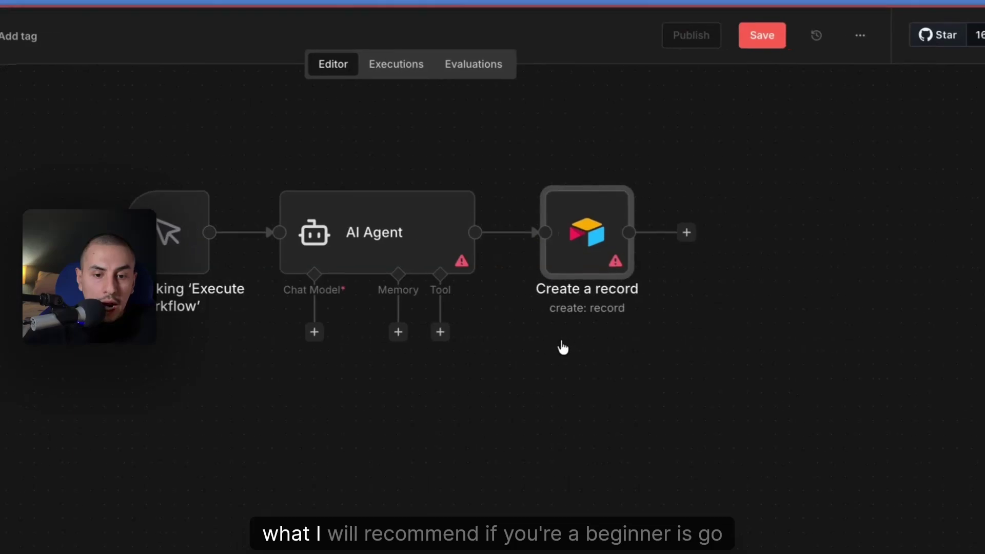
- Open the n8n.io website in a new browser tab
mouse_move(56, 401)
click(157, 485)
text(n8n)
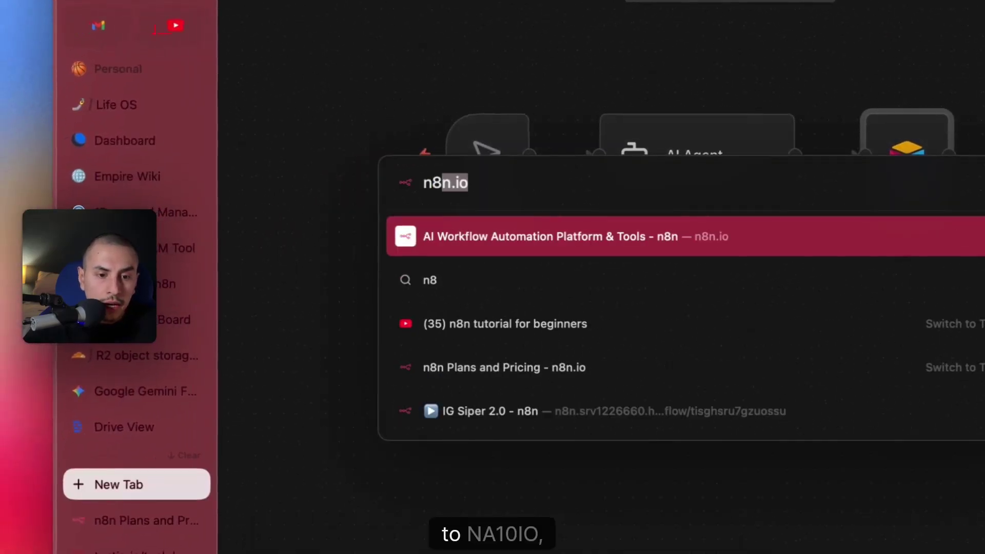
key(Return)
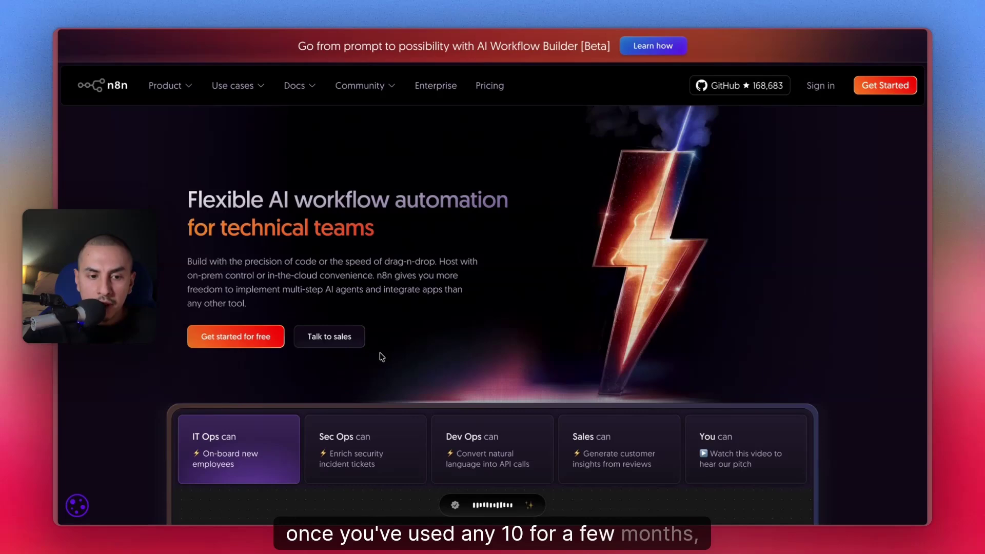
mouse_move(57, 287)
click(112, 405)
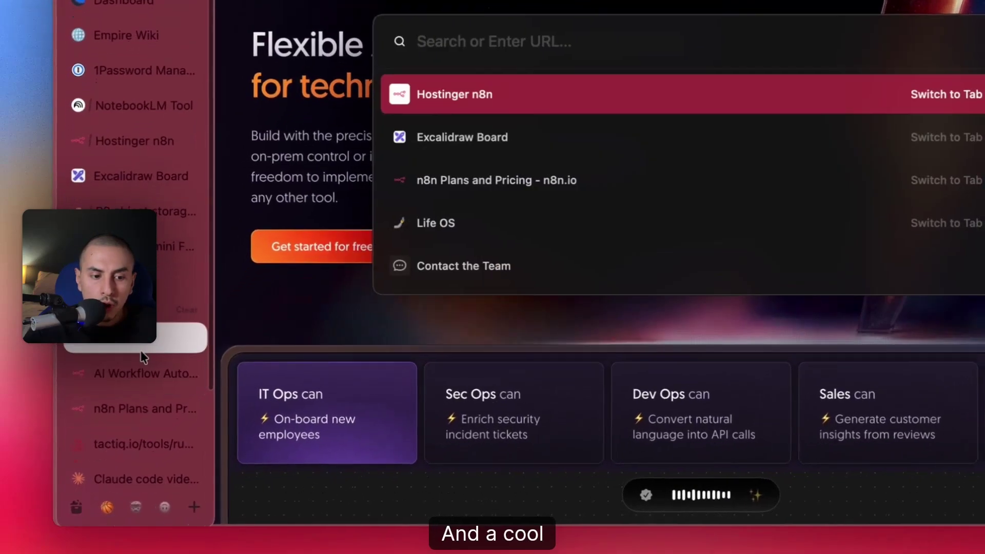
text(hostin)
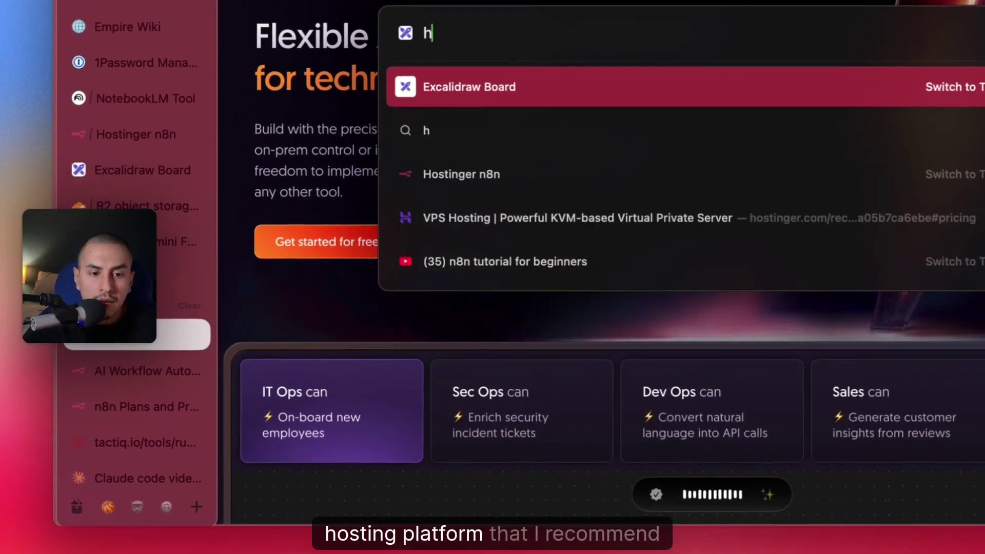
key(Return)
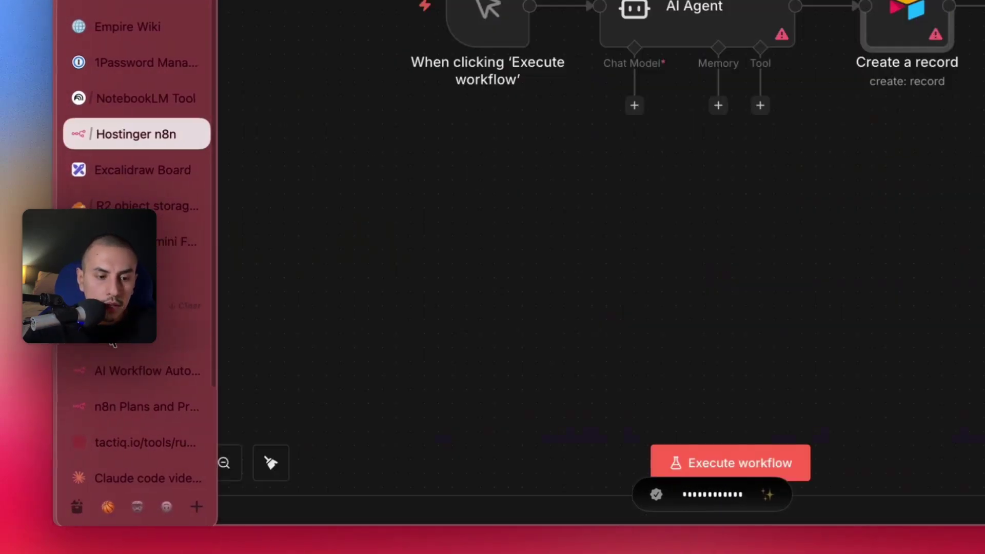
- Open Hostinger's VPS Hosting pricing page in a new browser tab
click(150, 336)
text(host)
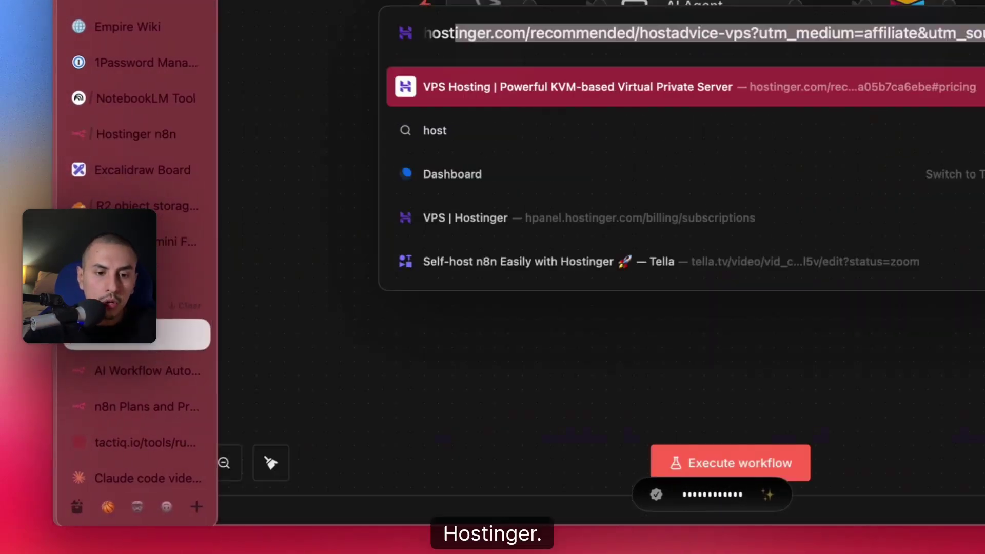
key(Return)
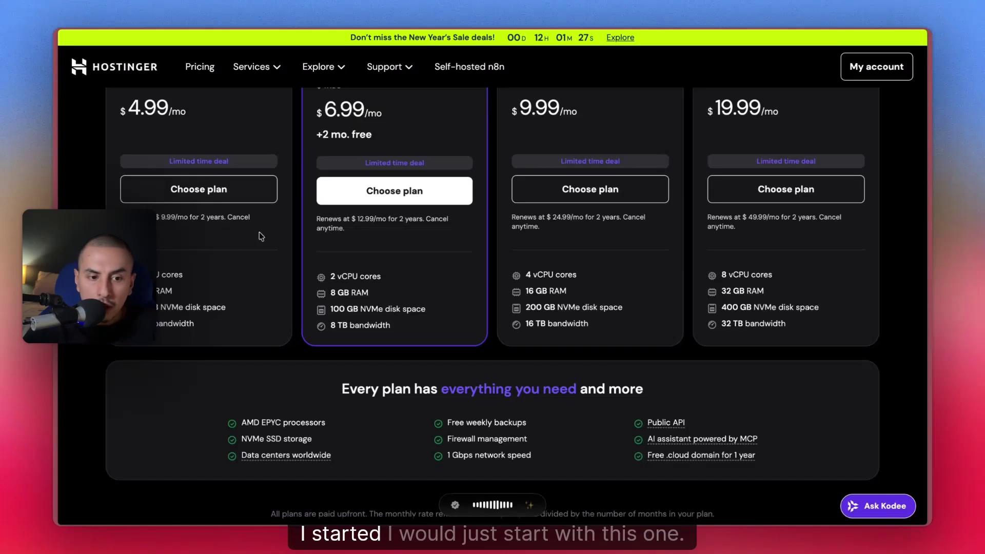
- Examine the monthly prices and specifications of the KVM 1 and KVM 2 hosting plans
scroll(230, 228, up, 3)
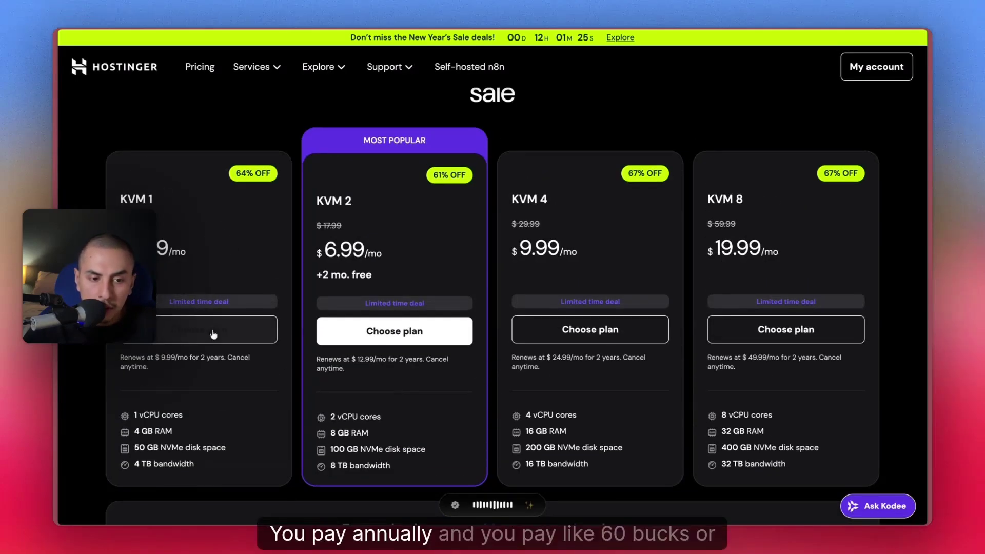
click(234, 340)
drag(197, 252, 122, 254)
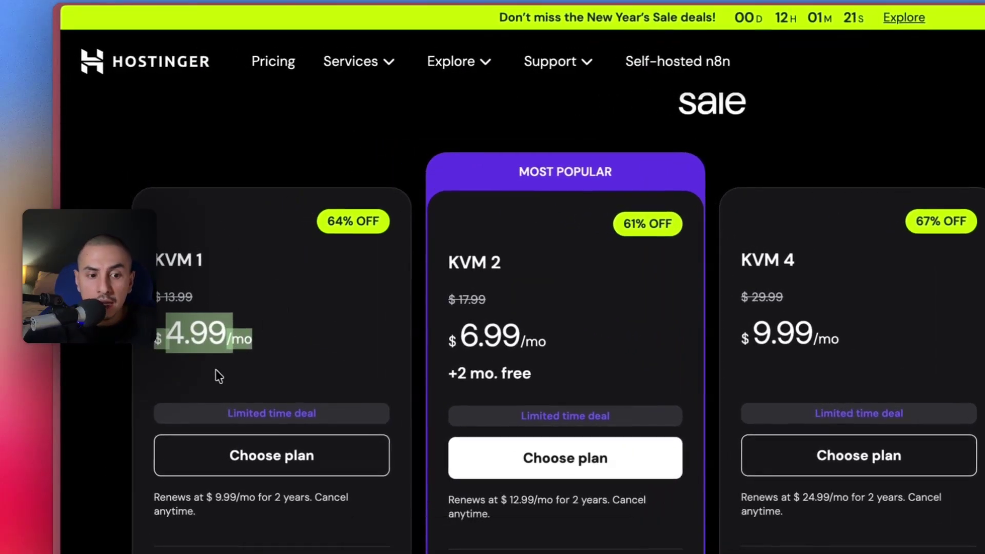
double_click(197, 345)
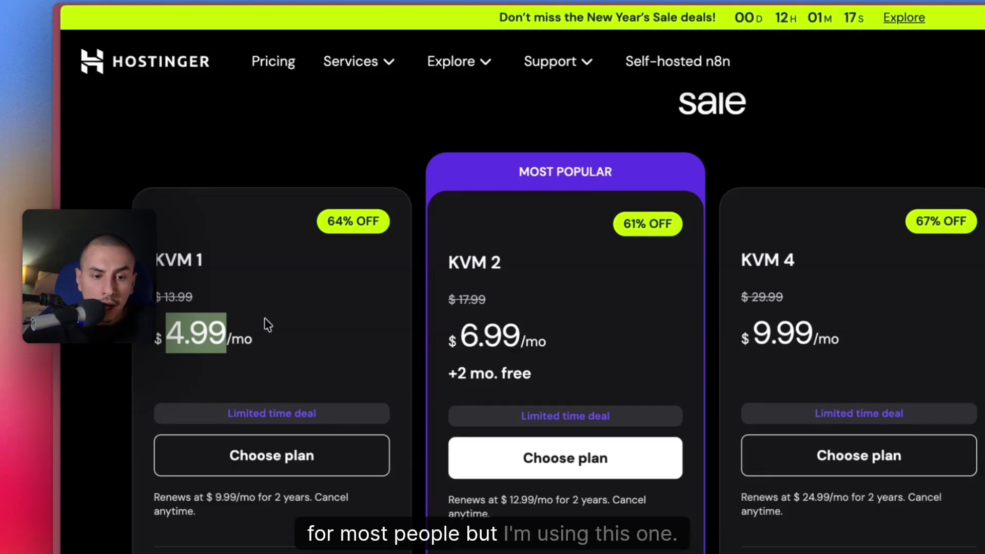
drag(542, 343, 440, 343)
scroll(426, 295, down, 5)
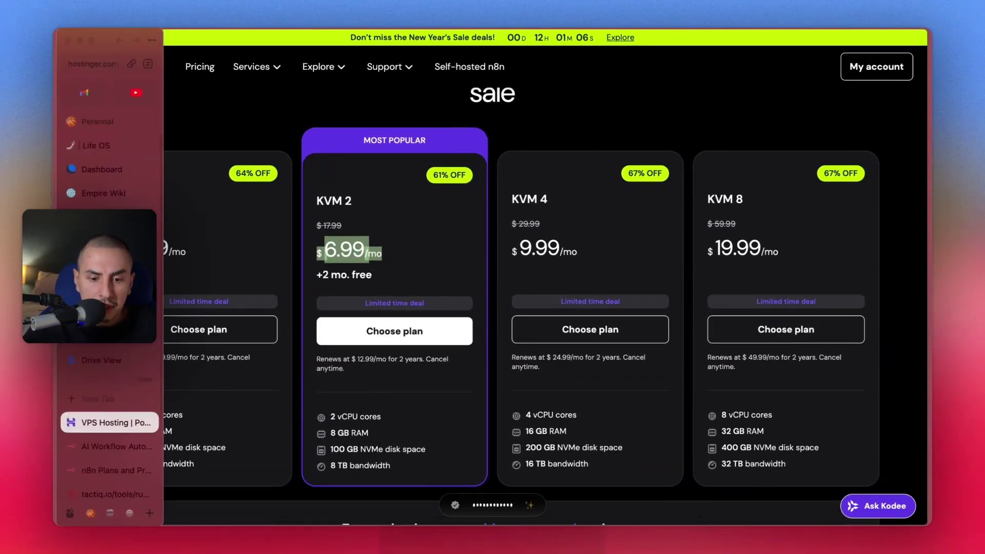
- Switch to NotebookLM and open the Learning notebook
mouse_move(59, 288)
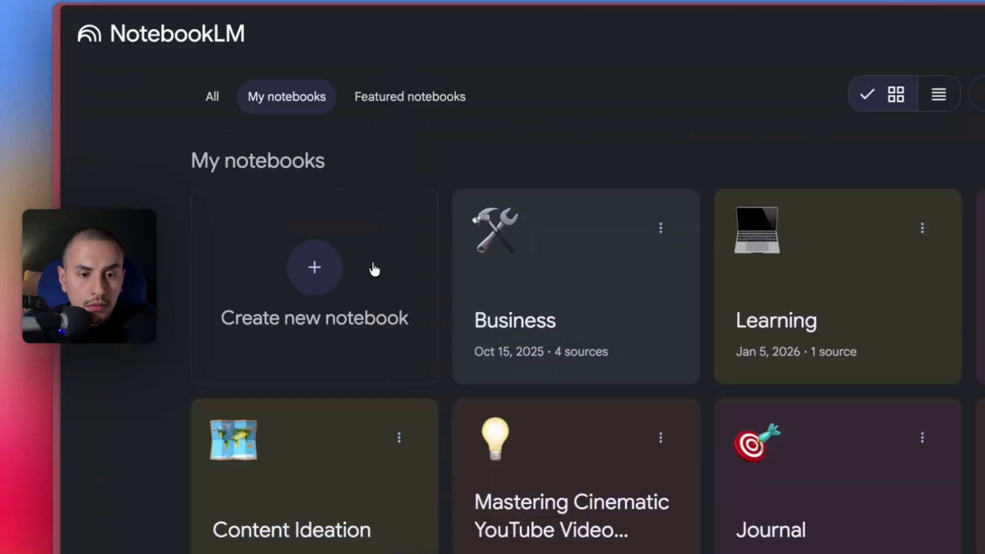
scroll(513, 329, down, 1)
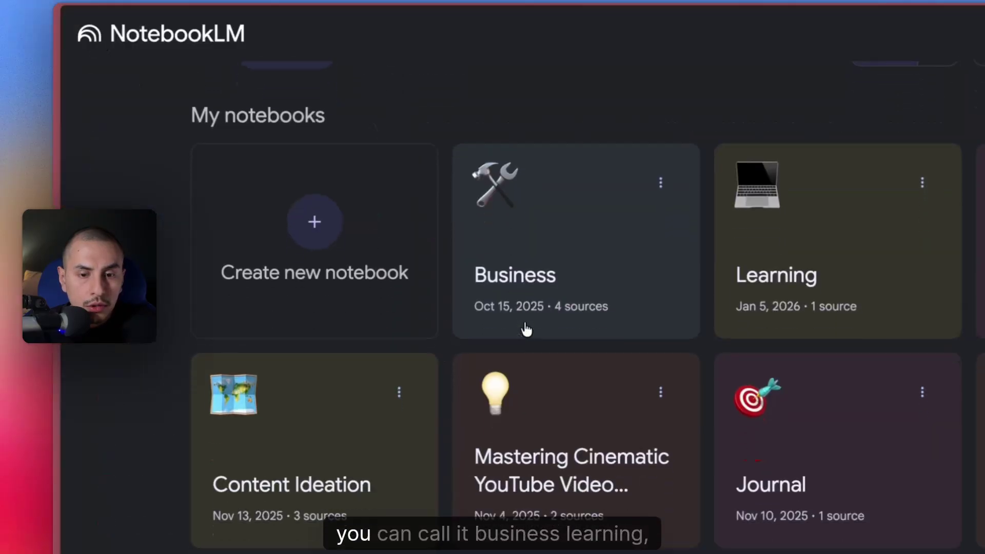
click(786, 291)
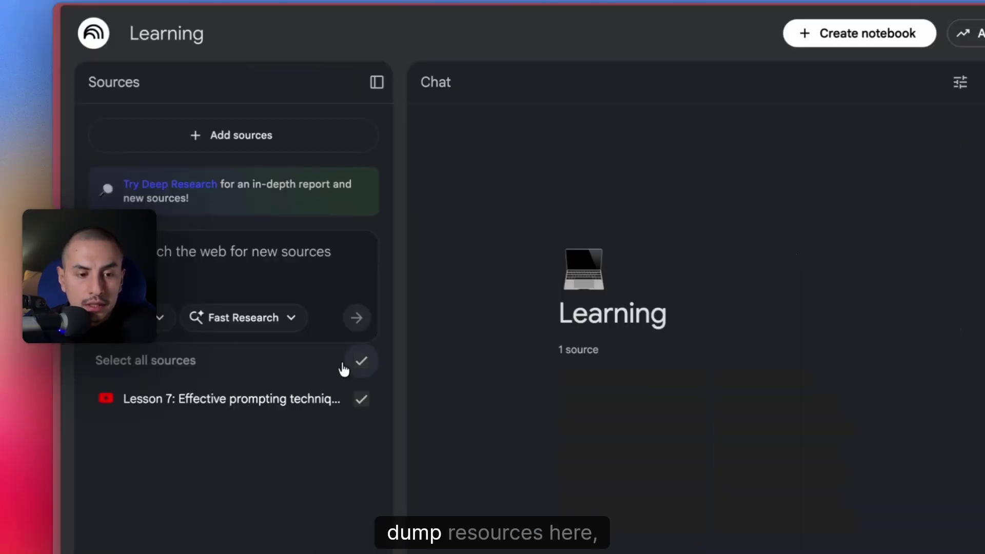
- Examine the Learning notebook's options for adding sources and its chat field for questions
click(251, 139)
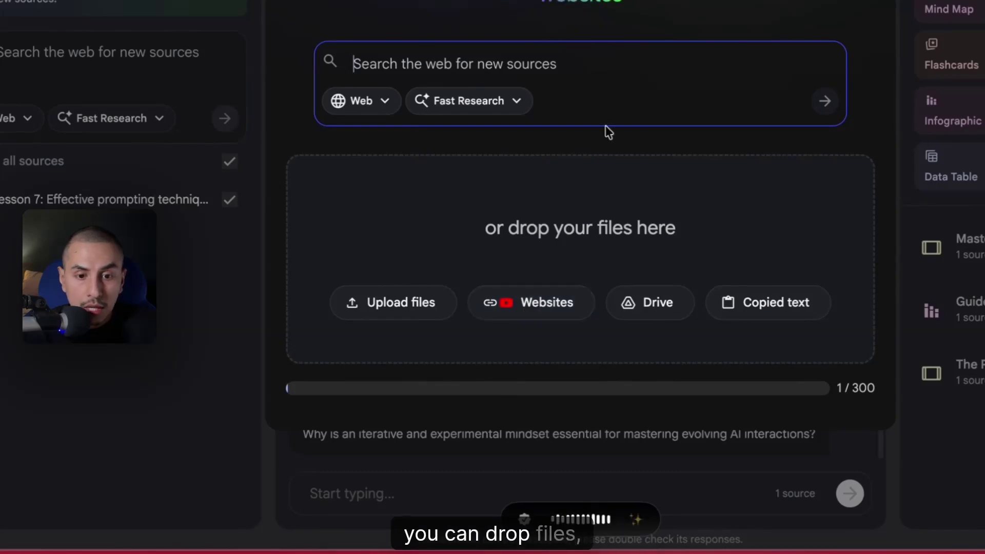
click(481, 118)
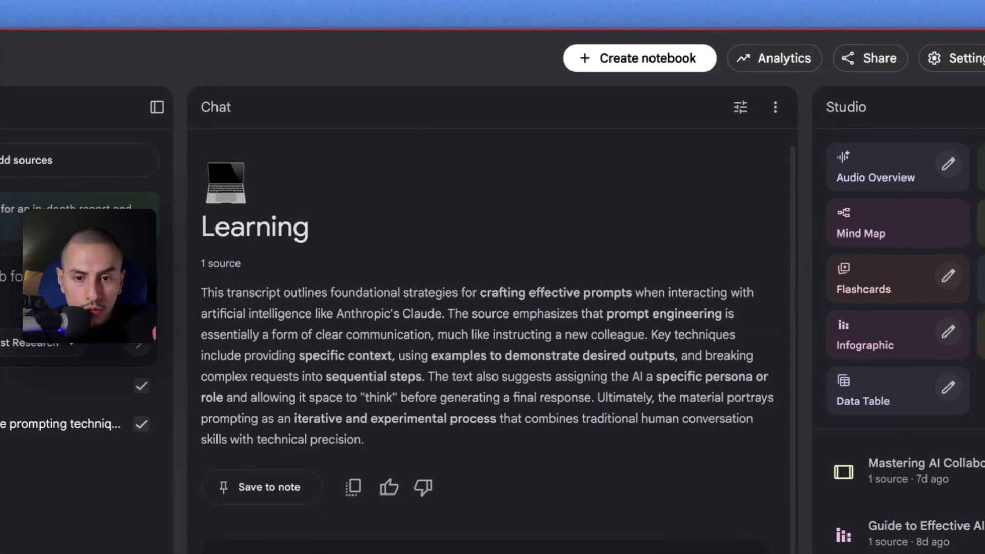
key(alt)
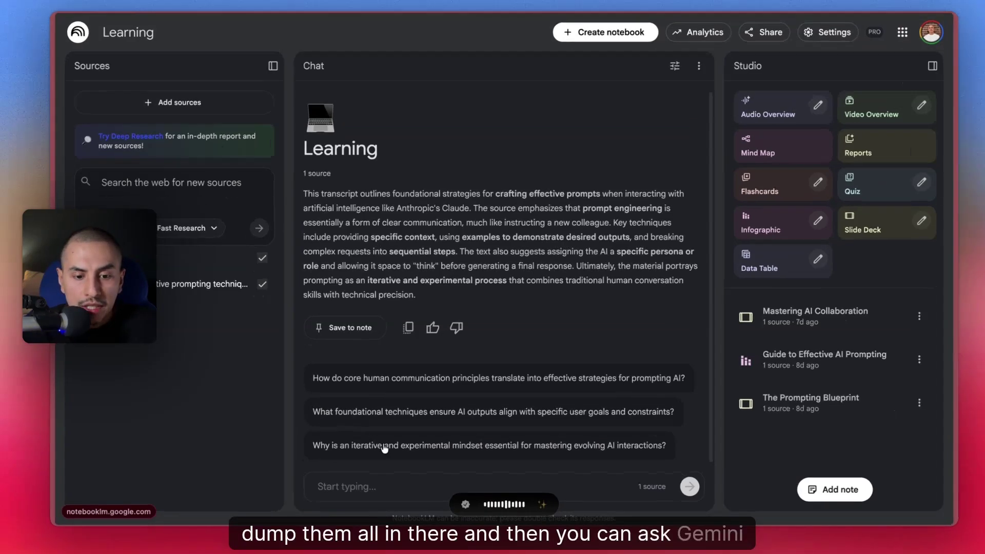
click(346, 495)
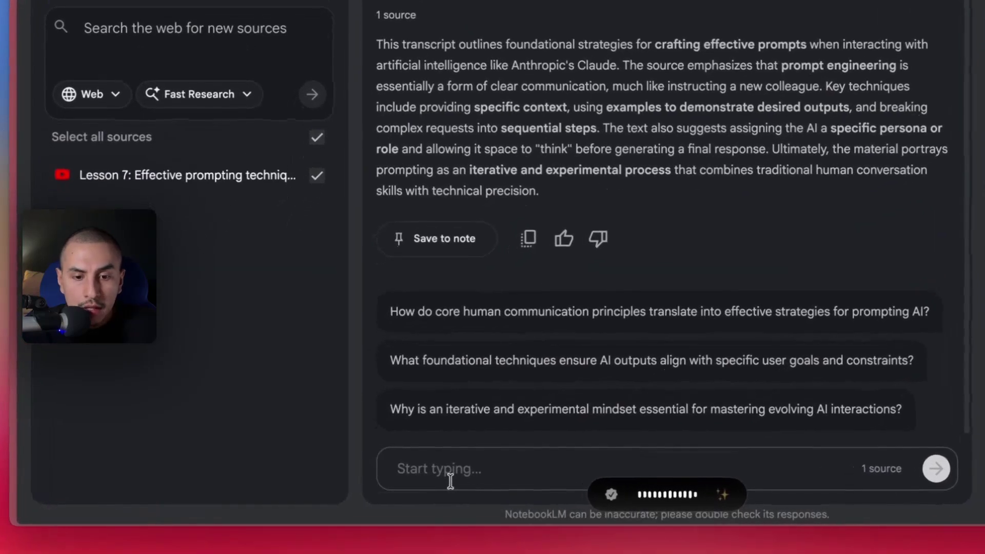
- Switch to the Excalidraw board and draw a rectangle in the empty area below the notes
mouse_move(19, 354)
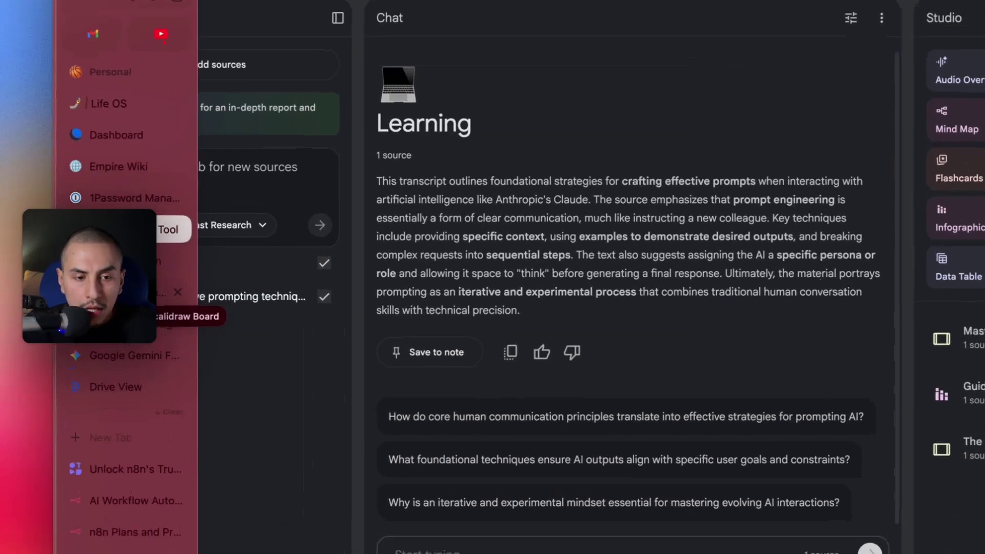
click(116, 289)
scroll(459, 203, down, 5)
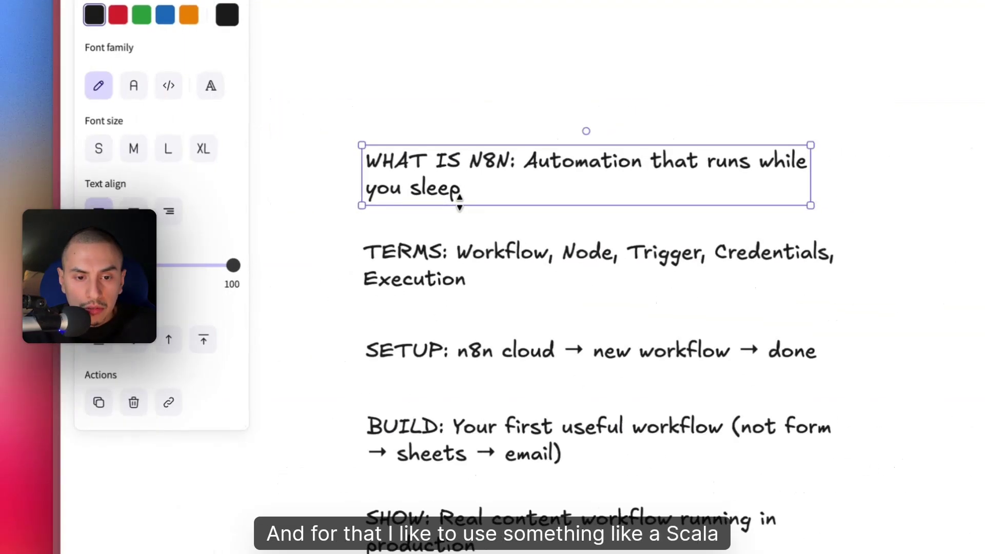
scroll(460, 202, down, 10)
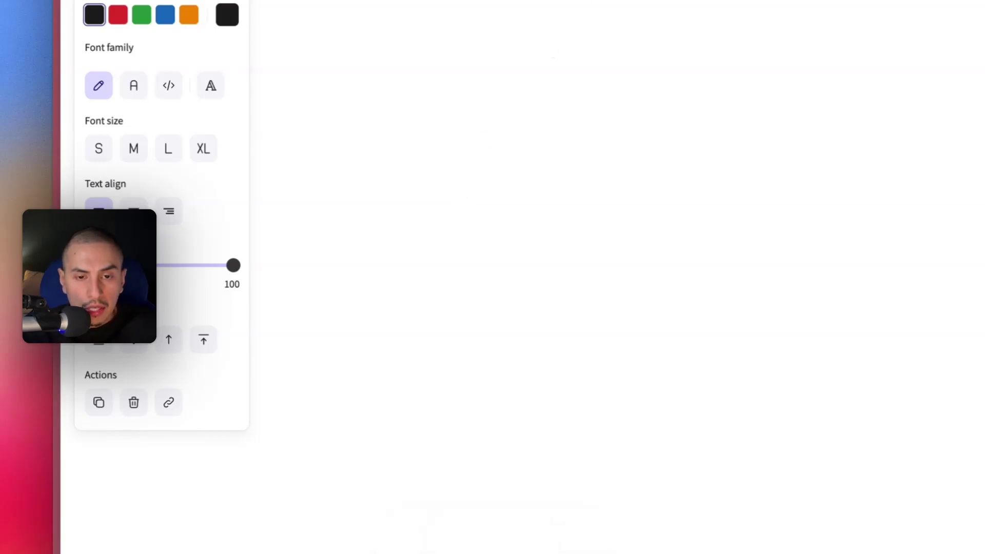
key(r)
drag(430, 137, 624, 273)
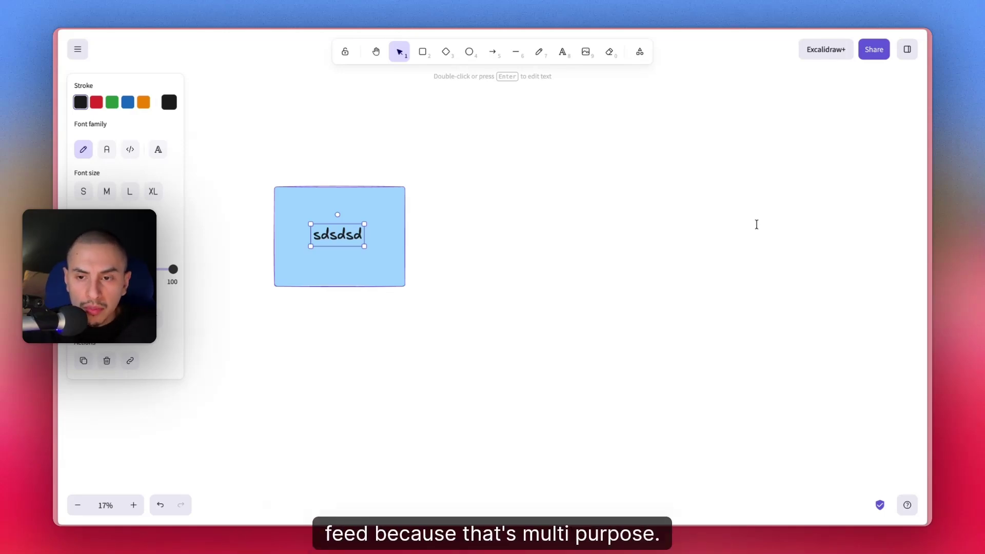
- Replace the placeholder text in the blue box with Manual
key(Return)
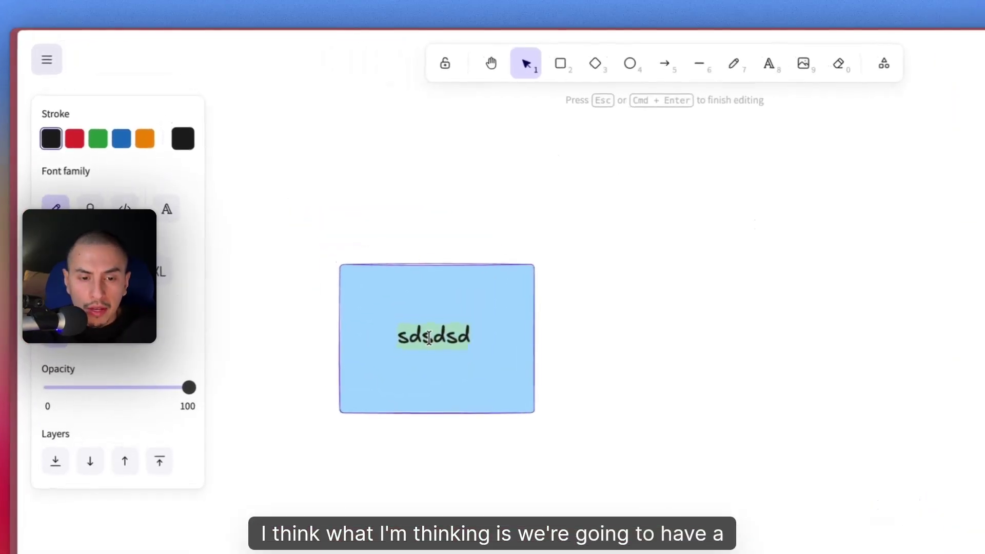
text(Manual)
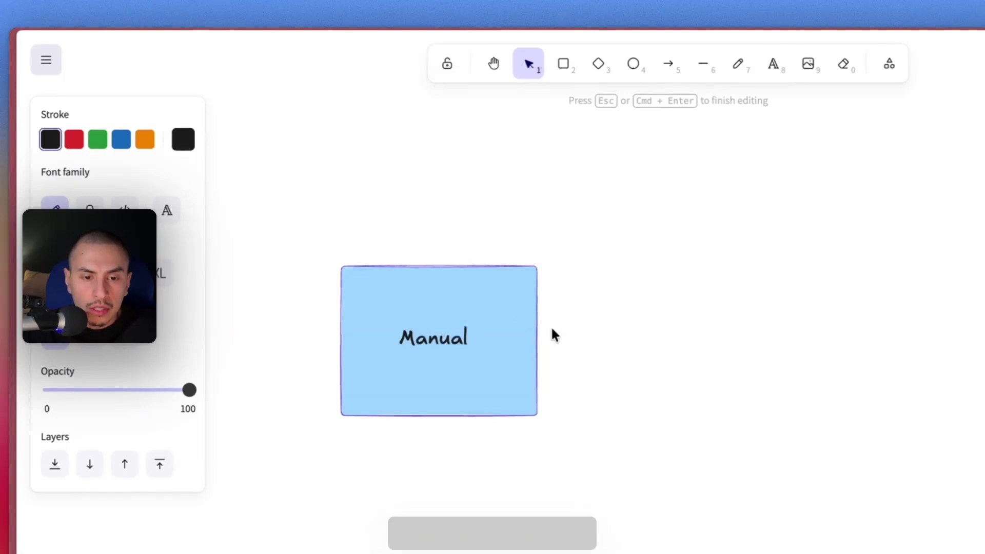
key(Escape)
click(672, 356)
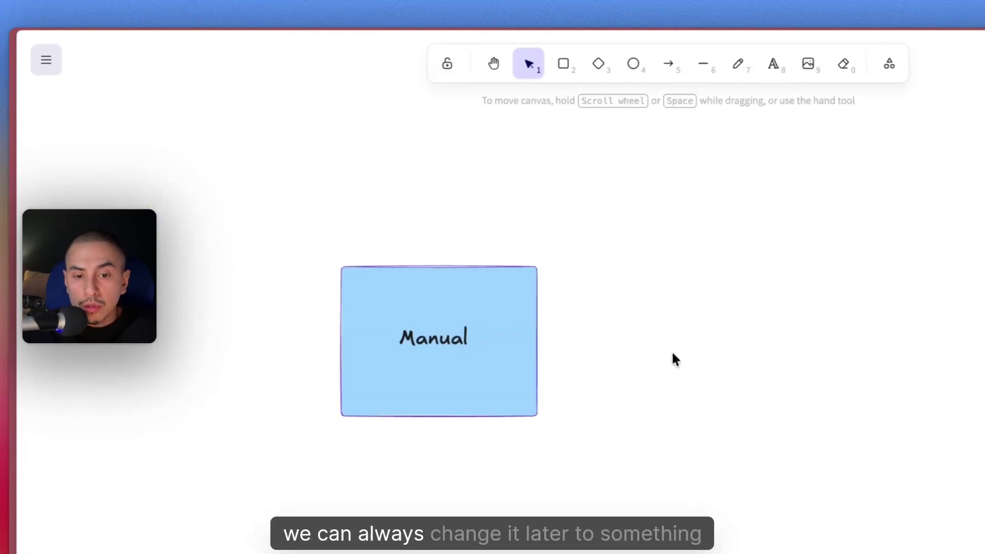
- Add a copy of the Manual box beside it and relabel the copy RSS
key(super+v)
key(Return)
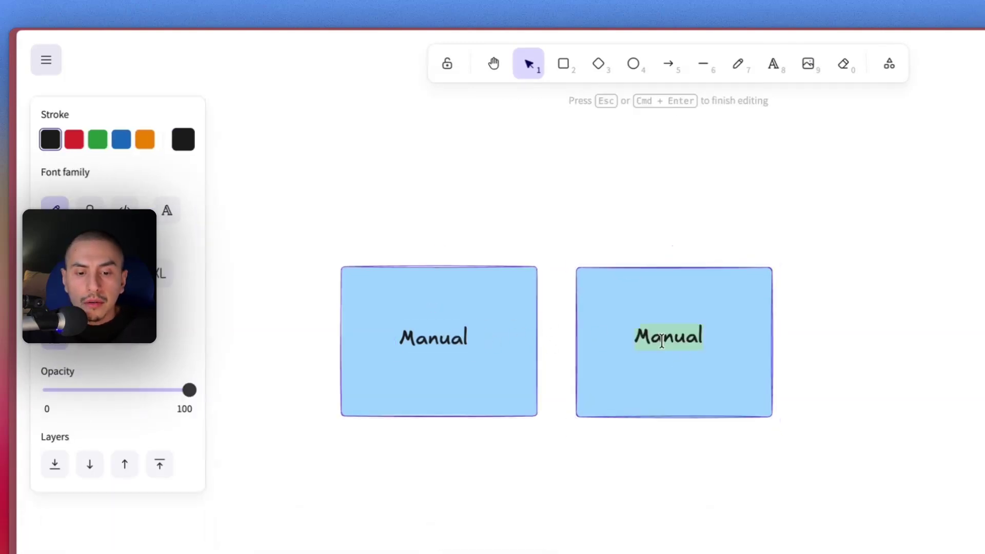
text(RSS)
click(688, 475)
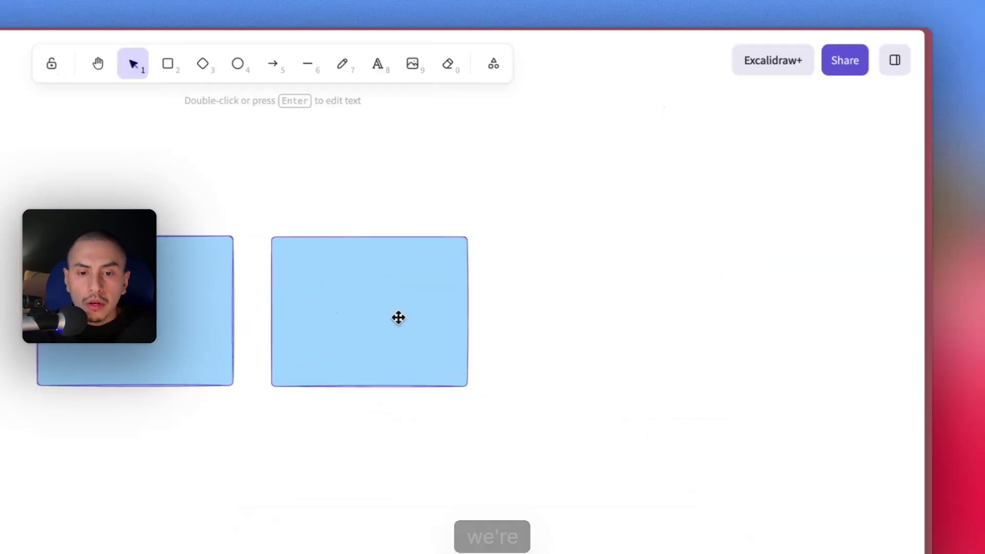
- Add a third box copy in line after the RSS box and label it AI Node
click(398, 319)
key(super+v)
drag(384, 317, 354, 316)
key(Return)
text(AI)
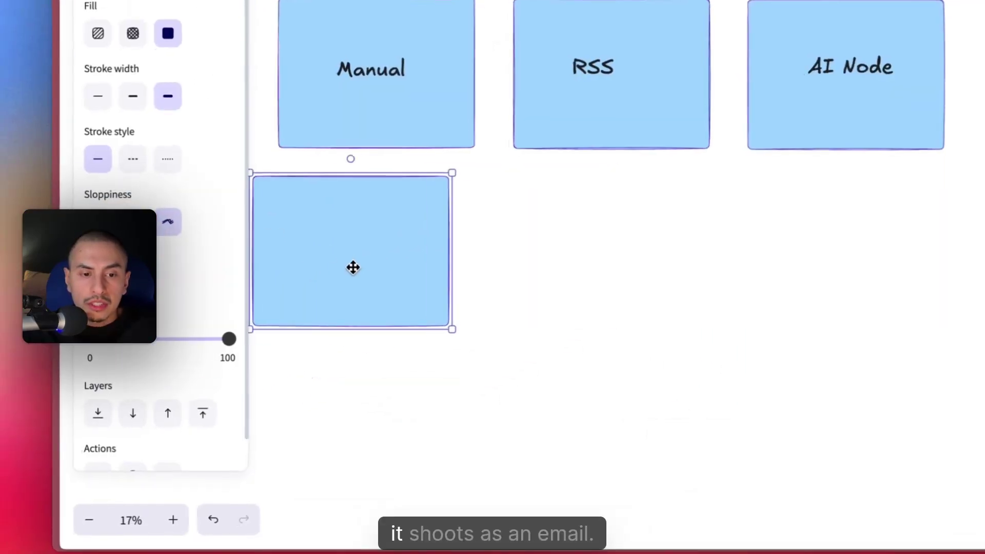
- Place a fourth box copy at the end of the row and label it Send Email
drag(353, 267, 373, 274)
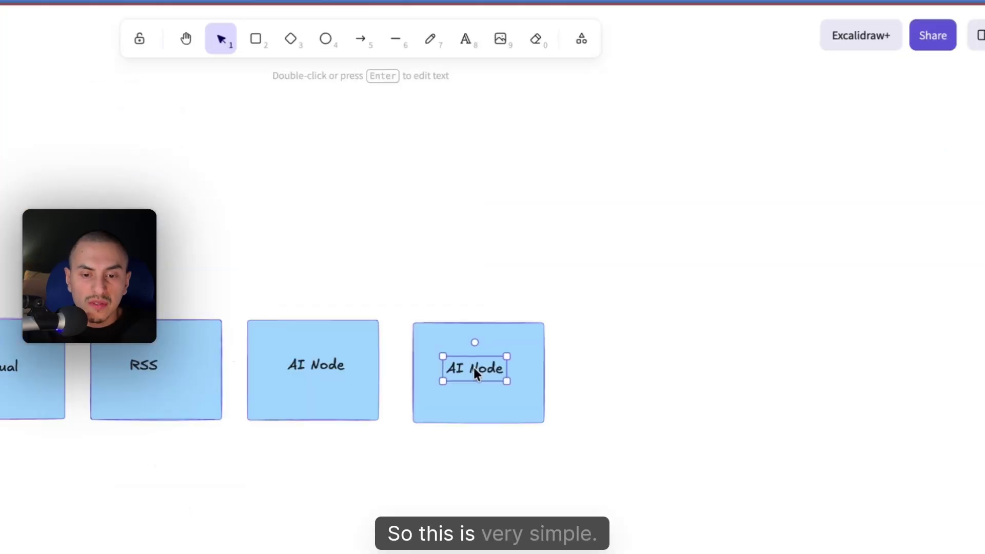
key(Return)
text(Sen)
text(d Email)
key(Escape)
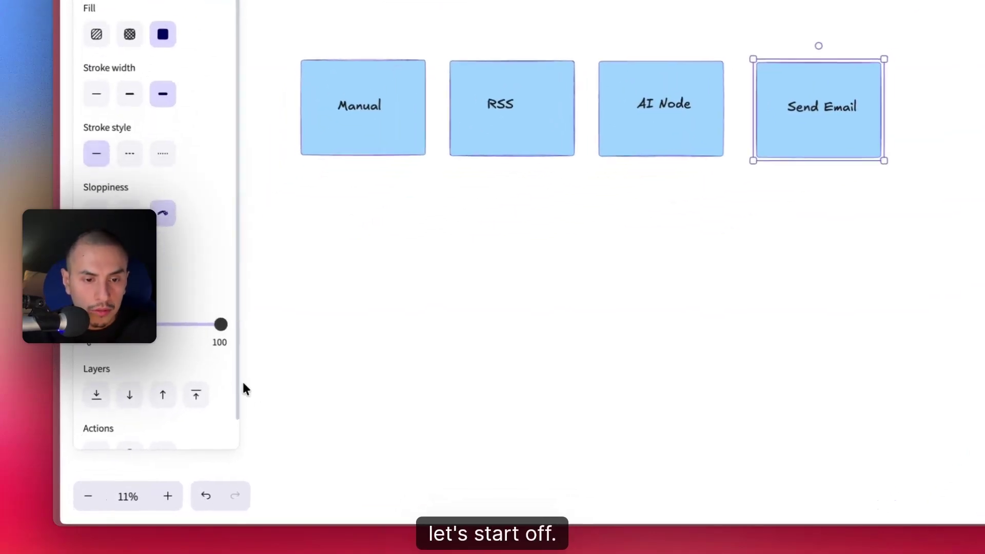
- Switch to n8n and rename the workflow's trigger node Manual and its RSS Read node Pull Blogs
click(136, 163)
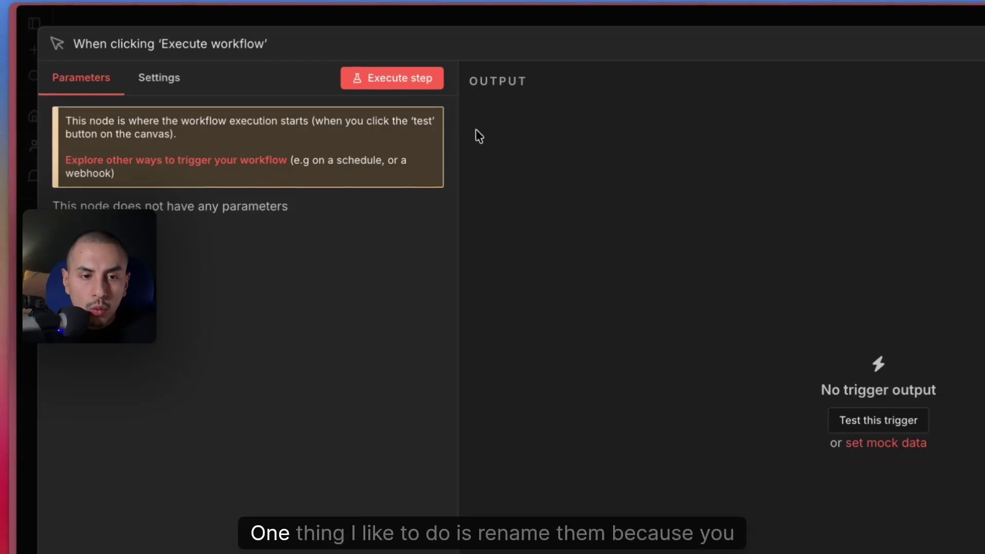
click(234, 40)
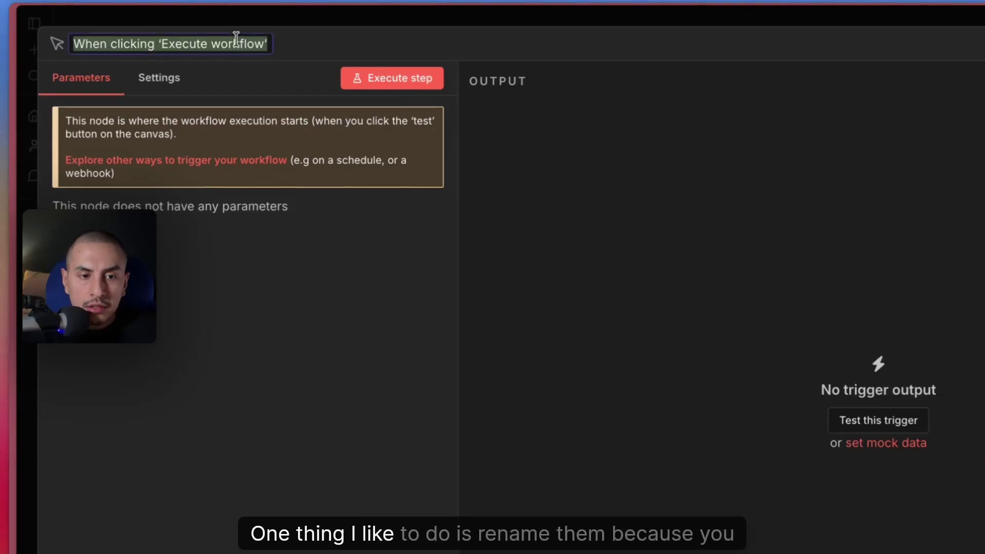
text(Manuakl)
key(BackSpace)
key(BackSpace)
text(l)
key(Return)
click(143, 21)
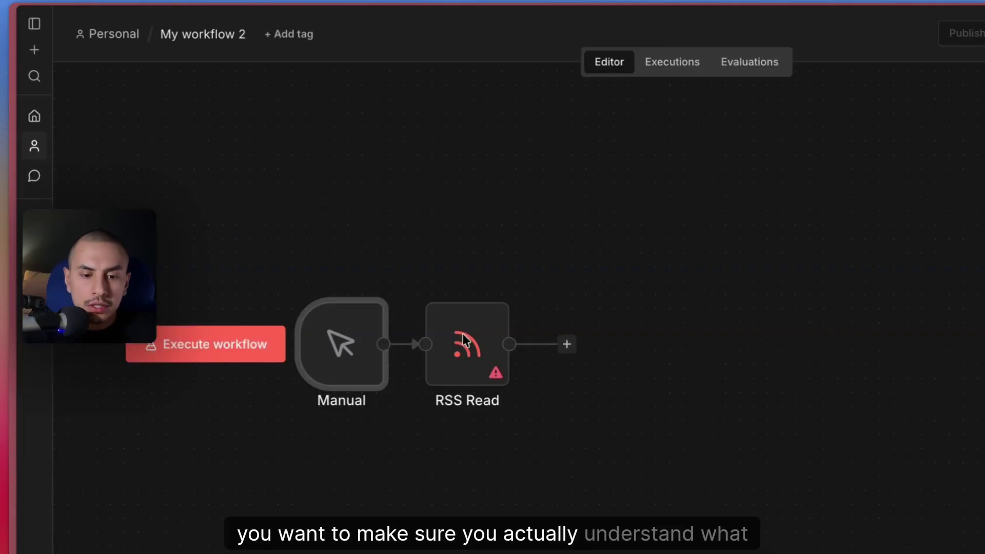
double_click(463, 337)
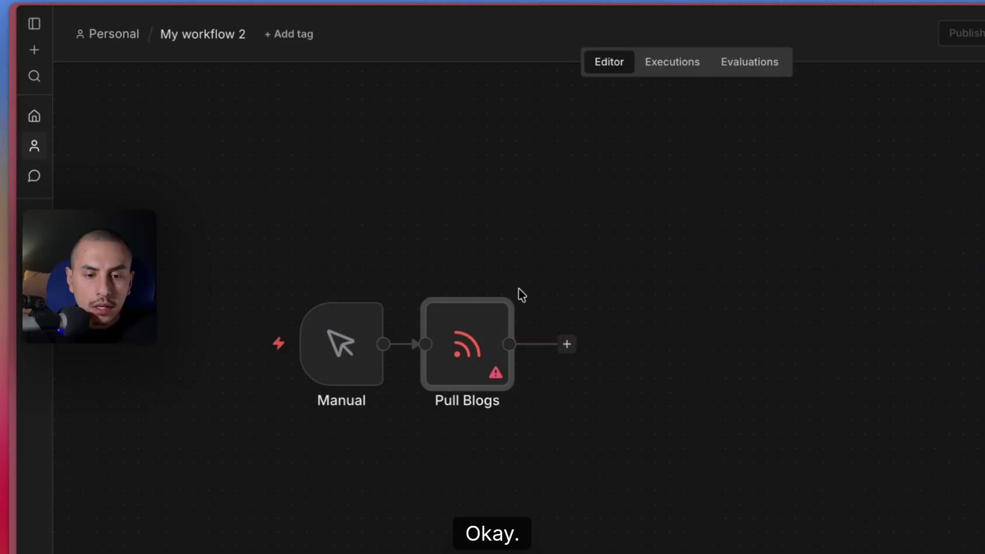
- Add an AI Agent node after Pull Blogs, followed by a Gmail node for sending a message
scroll(519, 292, right, 3)
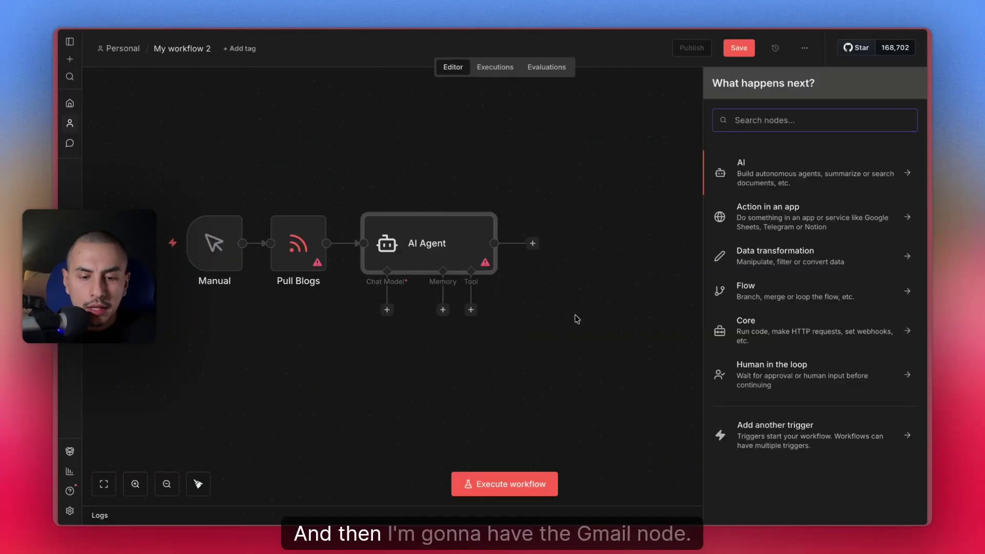
text(gma)
key(Return)
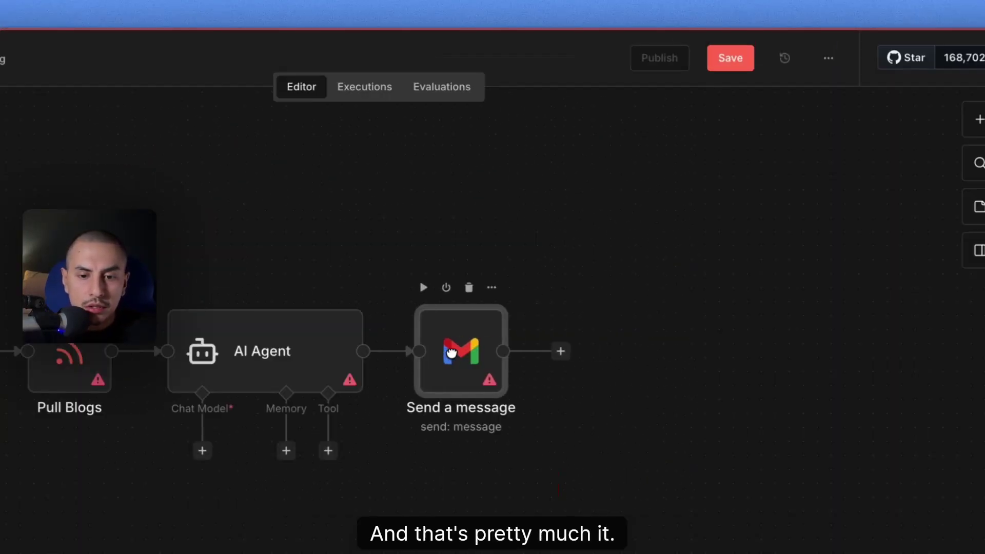
- Switch to Perplexity, ask for working RSS feeds for AI tech blogs, and copy the Google AI Blog feed URL
mouse_move(12, 385)
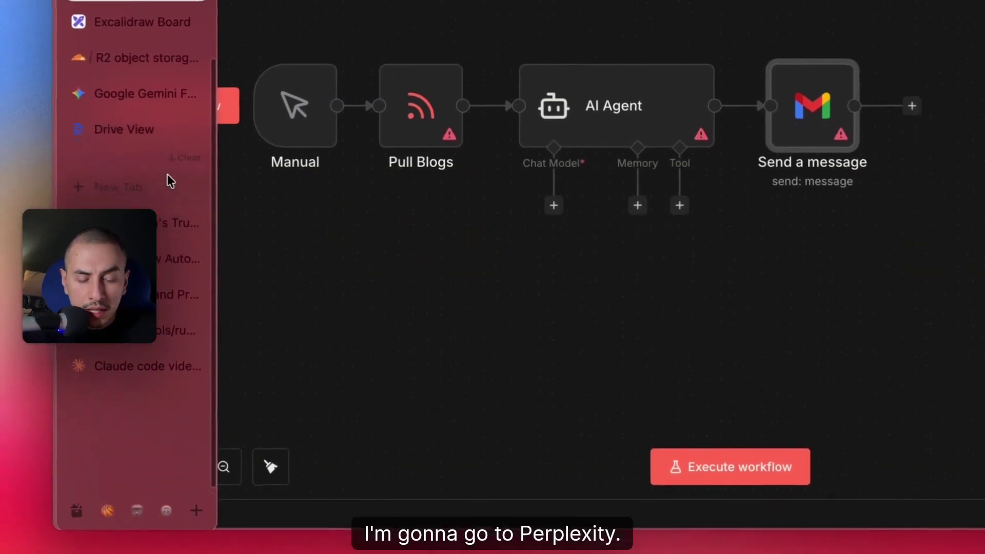
click(123, 424)
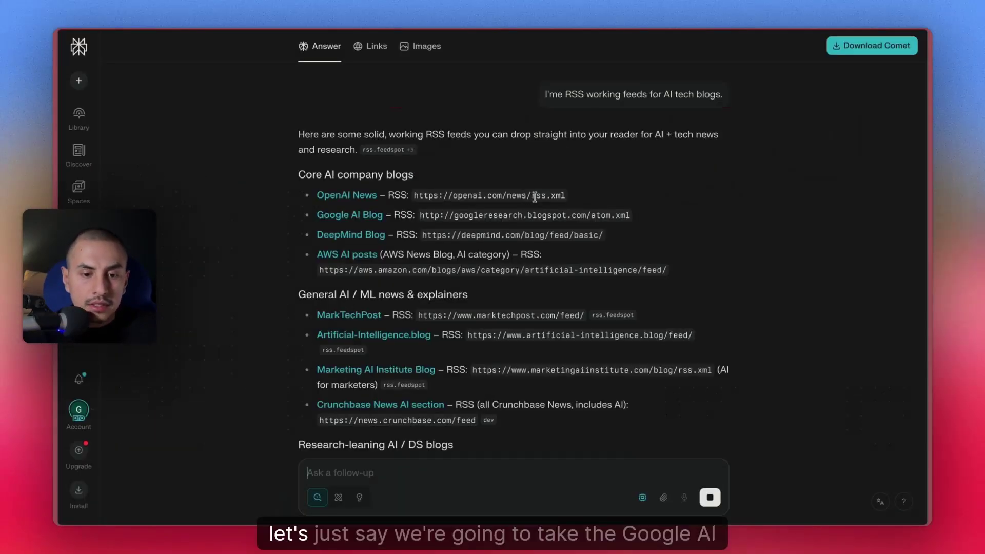
drag(640, 213, 417, 219)
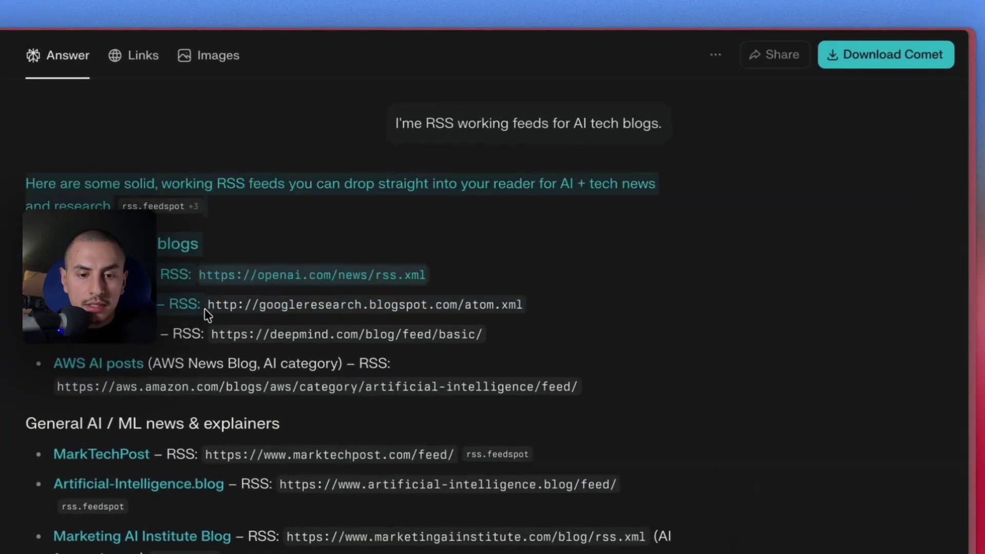
drag(523, 305, 207, 305)
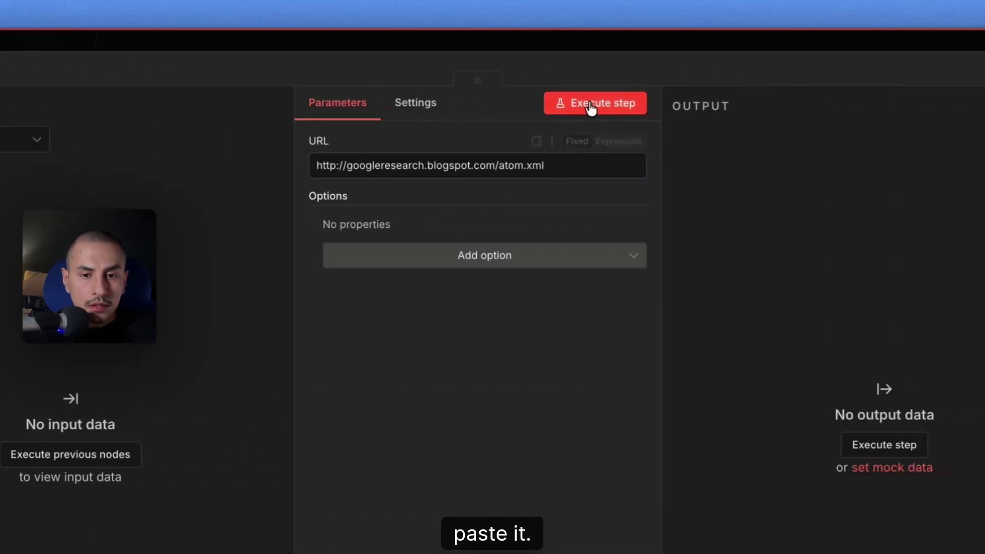
click(827, 103)
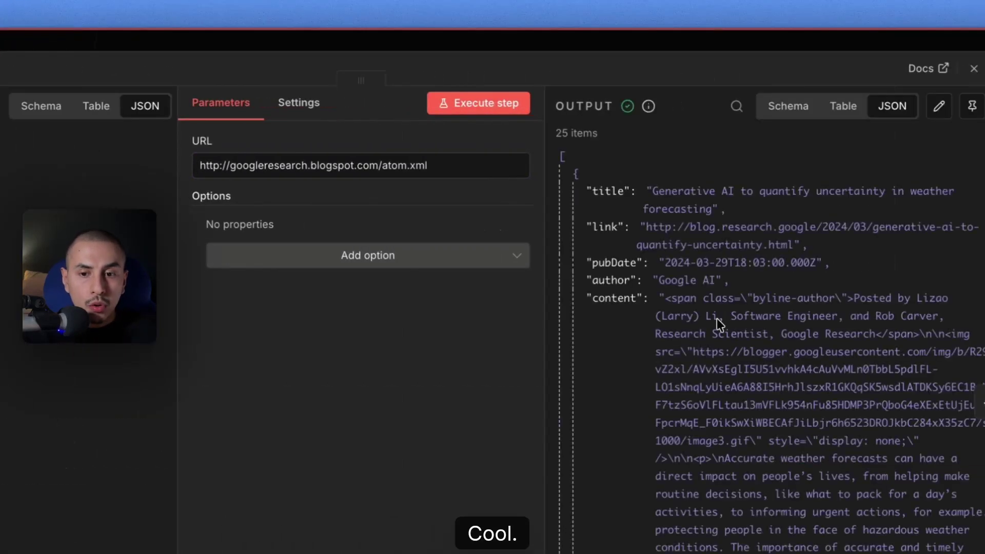
click(581, 31)
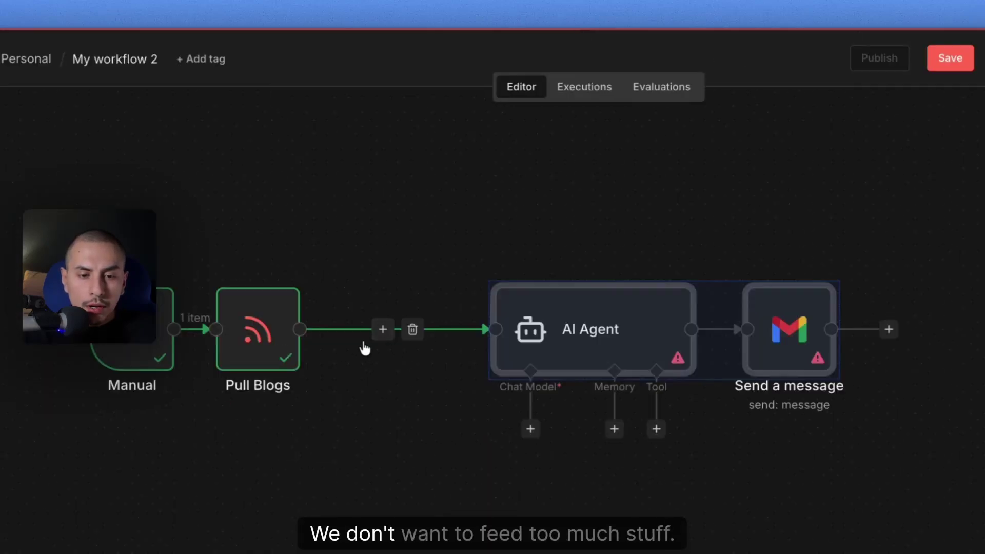
- Insert a Code node named Filter between Pull Blogs and AI Agent
click(383, 330)
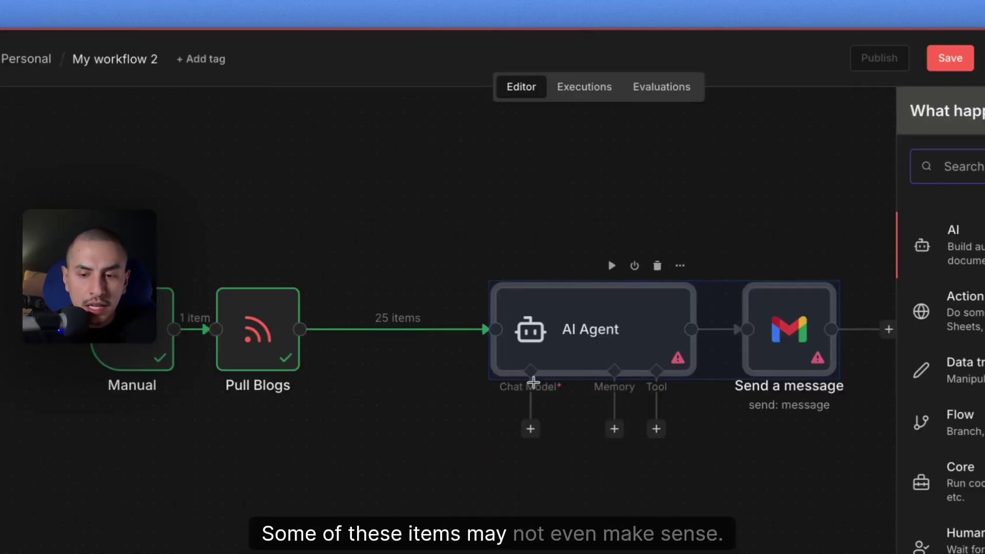
text(code)
key(Return)
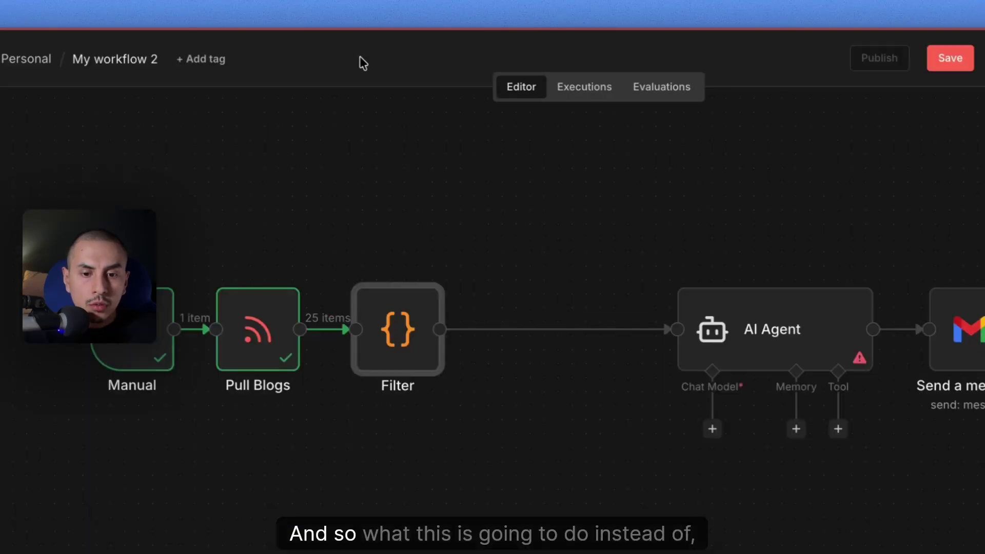
- Move the AI Agent and Gmail nodes together closer to the Filter node to even out the workflow spacing
scroll(620, 292, right, 3)
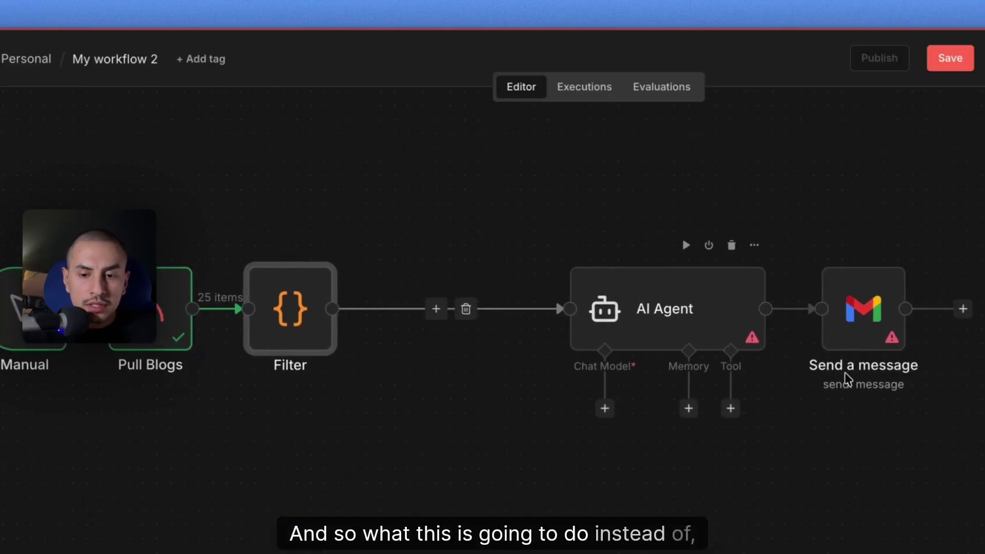
drag(548, 210, 865, 518)
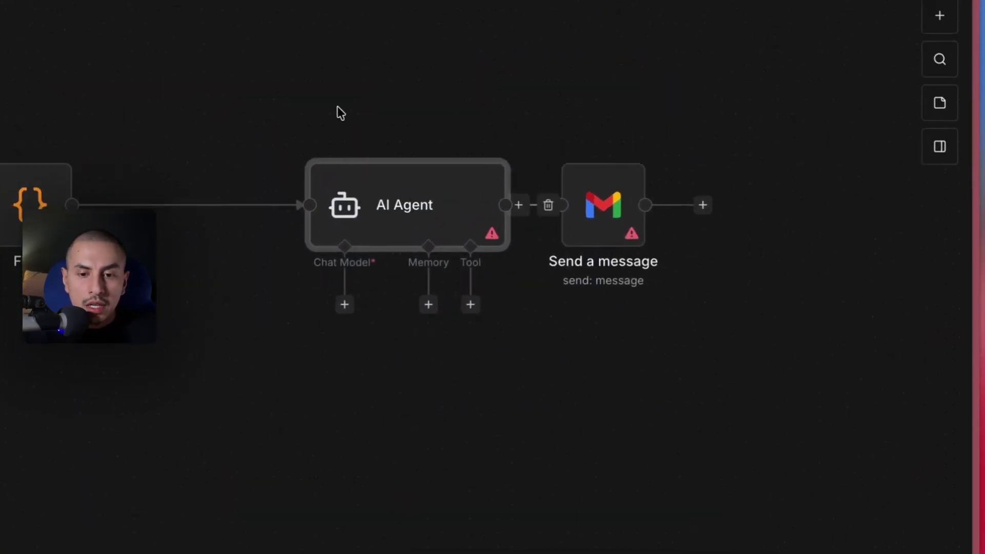
drag(295, 119, 719, 369)
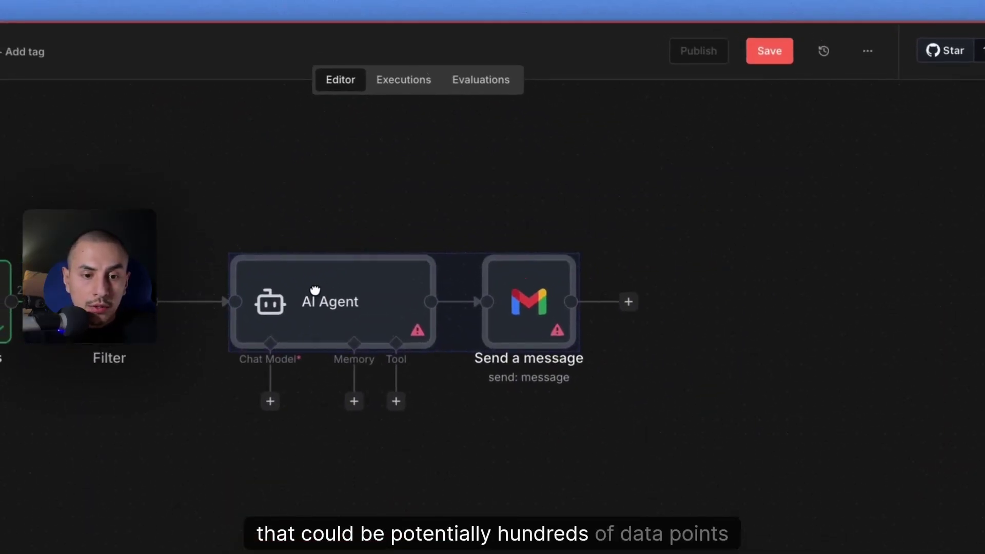
drag(313, 293, 282, 297)
drag(153, 301, 139, 300)
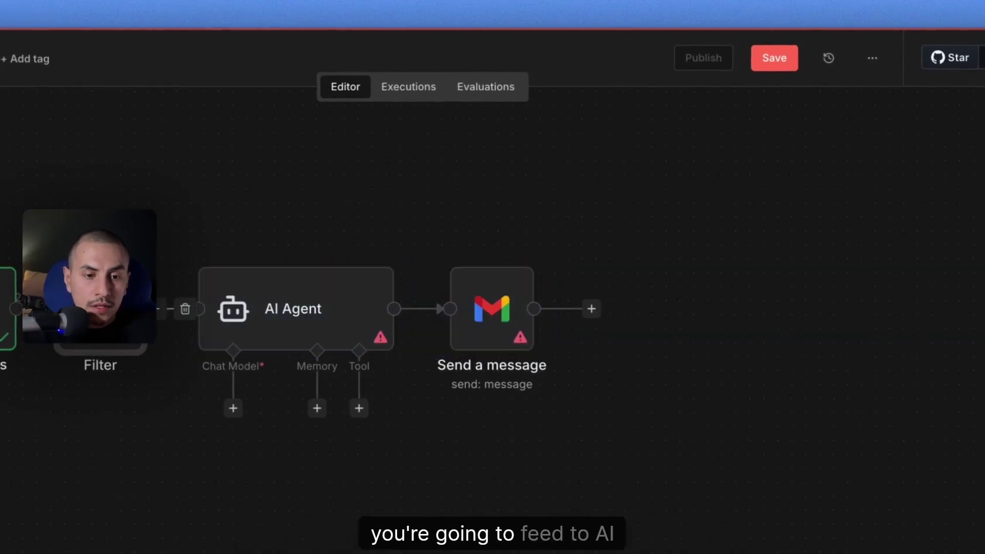
drag(580, 442, 191, 214)
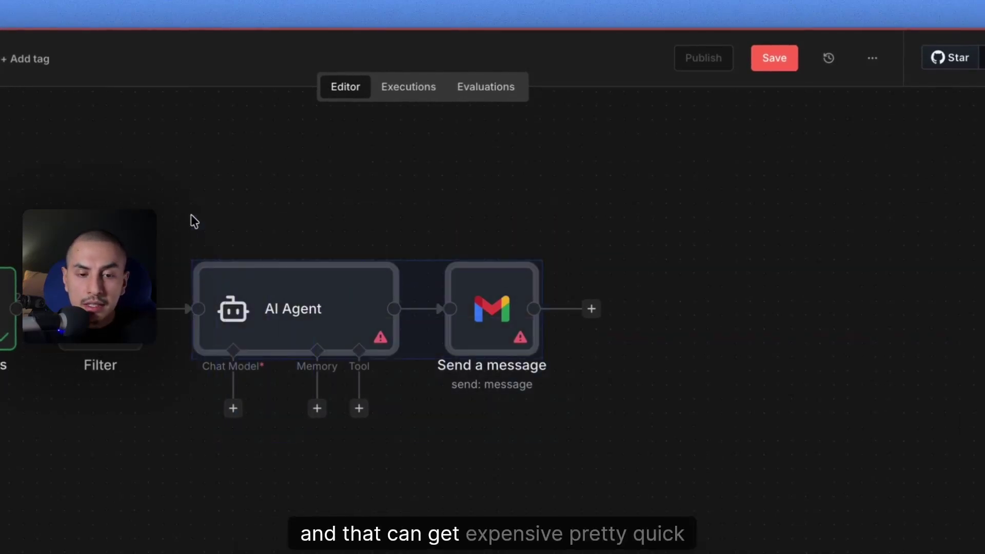
drag(278, 297, 264, 296)
click(147, 482)
scroll(146, 482, left, 1)
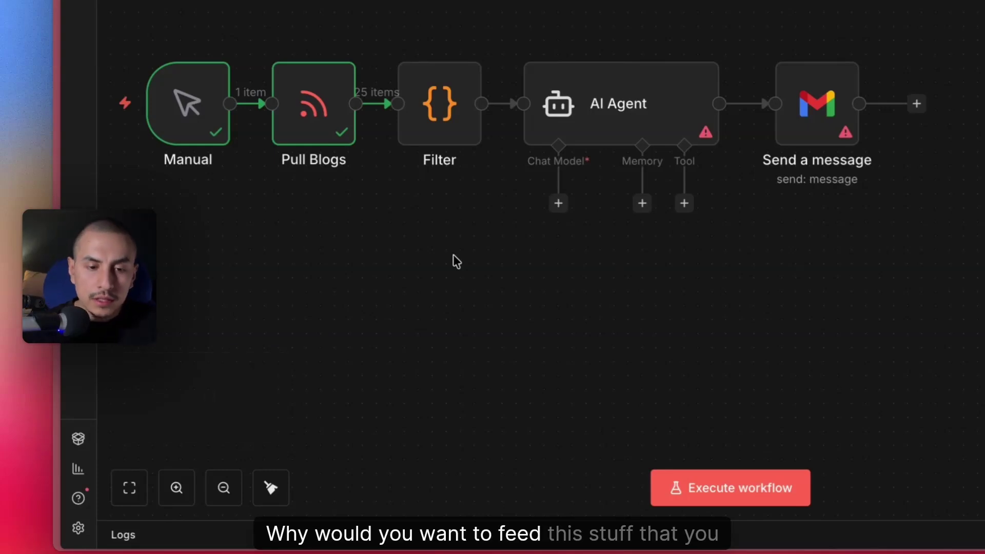
- Open a new Claude chat in a new browser tab
key(super+t)
text(claude)
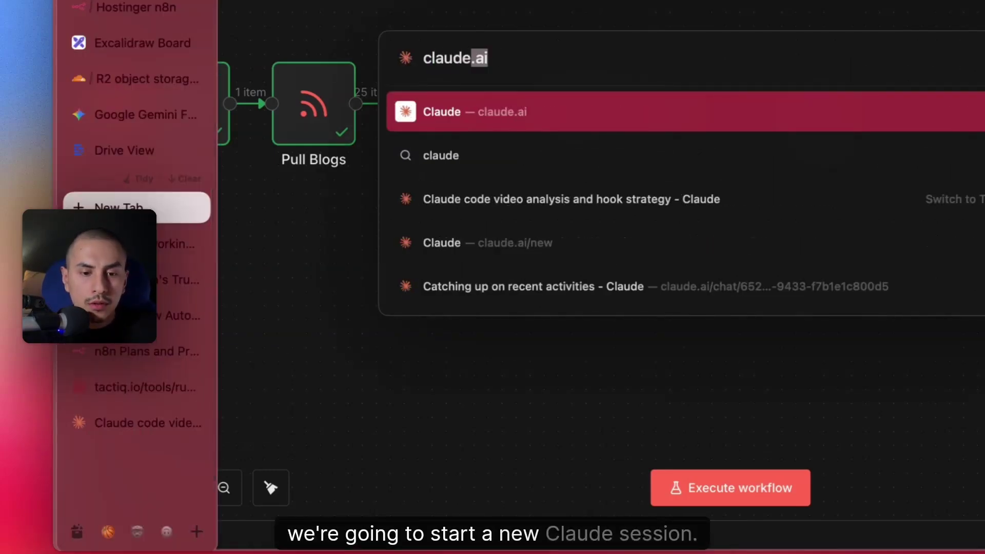
key(Return)
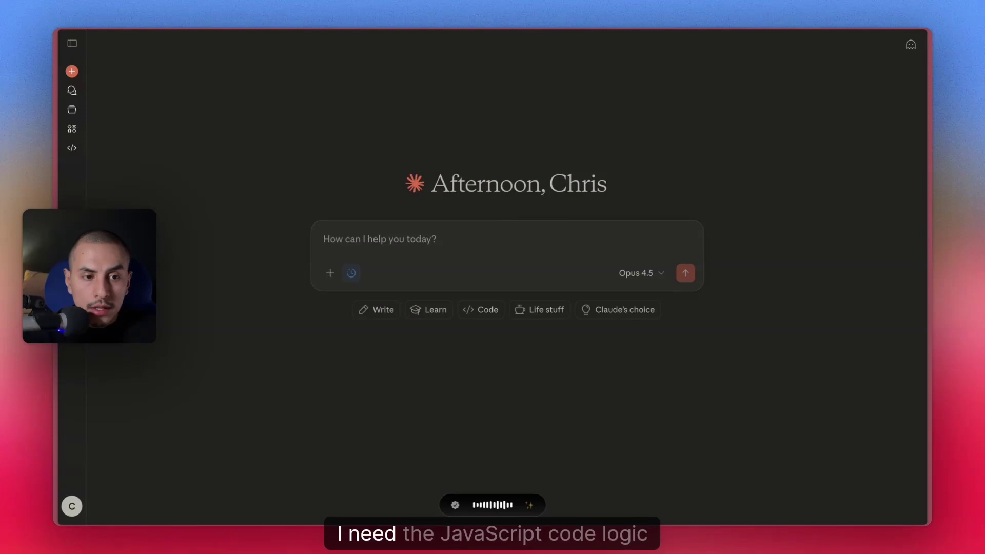
- Return to the n8n workflow and copy the JSON output of the Pull Blogs node
mouse_move(55, 373)
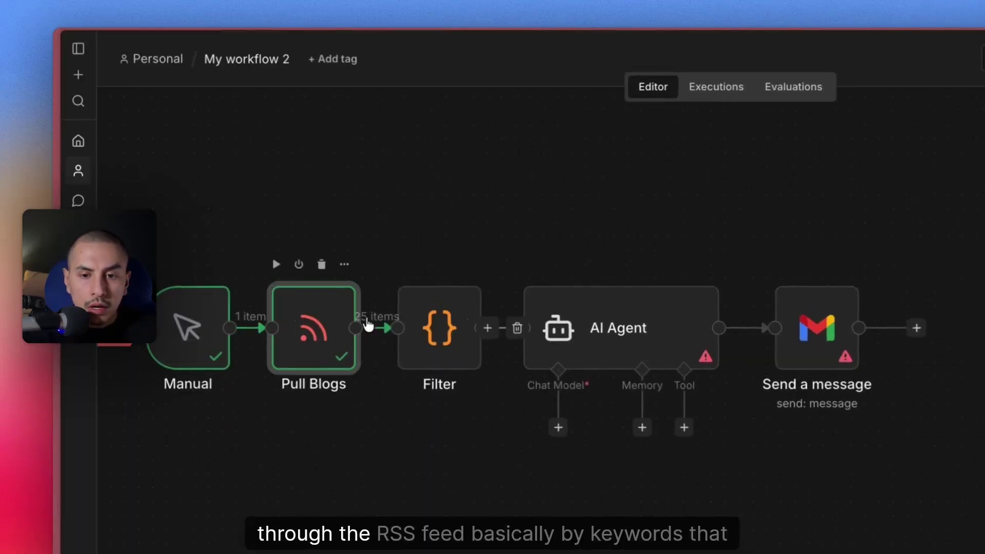
double_click(307, 350)
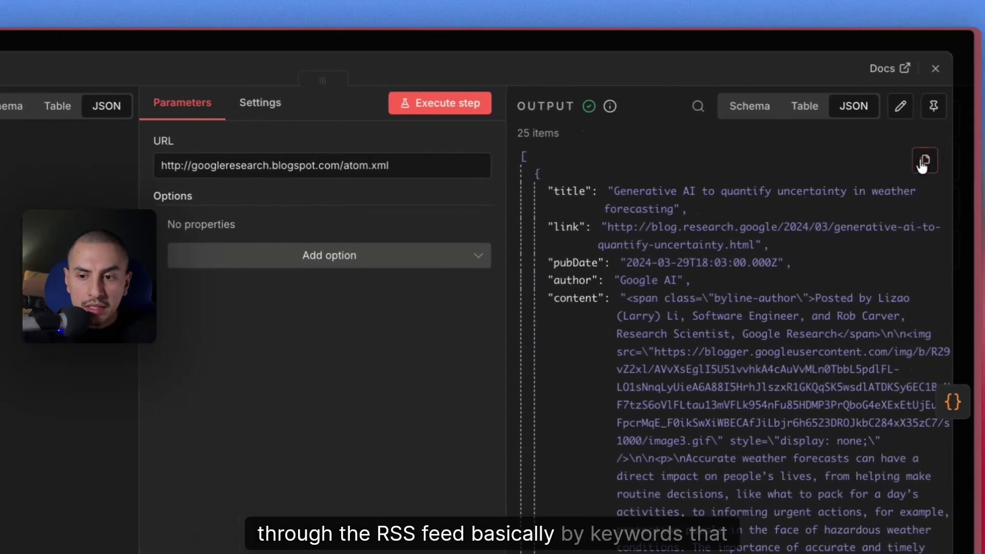
click(926, 163)
- Switch to the new Claude chat and paste the copied RSS output into the prompt
mouse_move(149, 439)
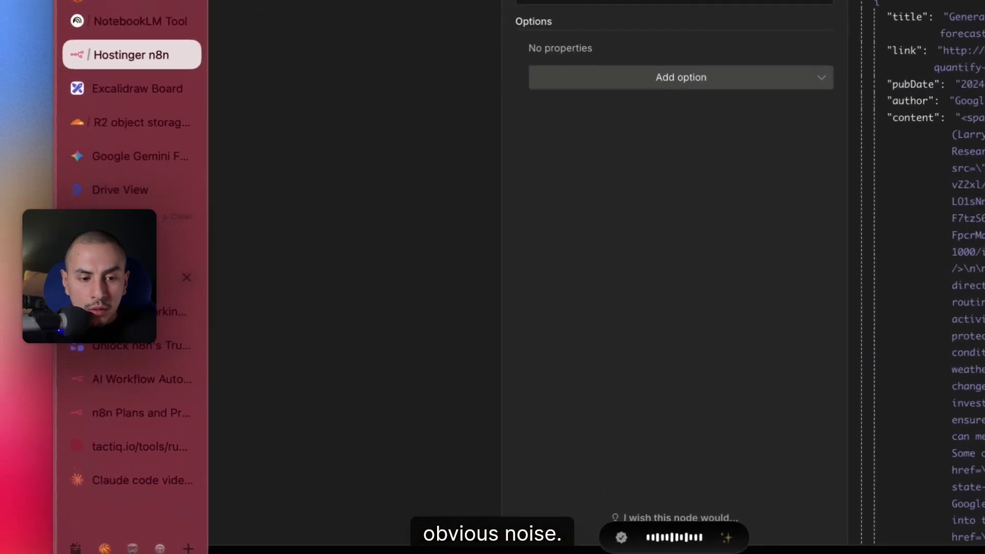
click(109, 345)
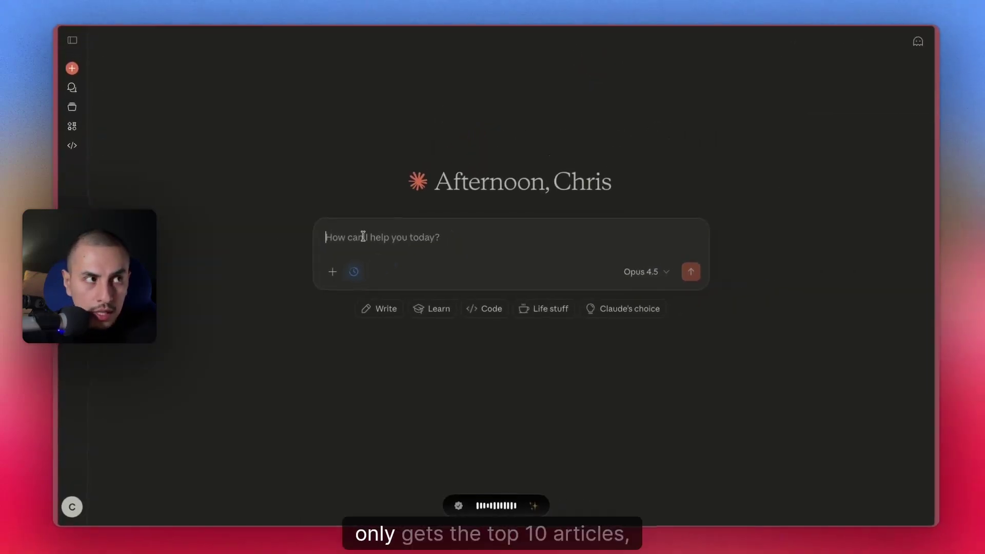
key(super+v)
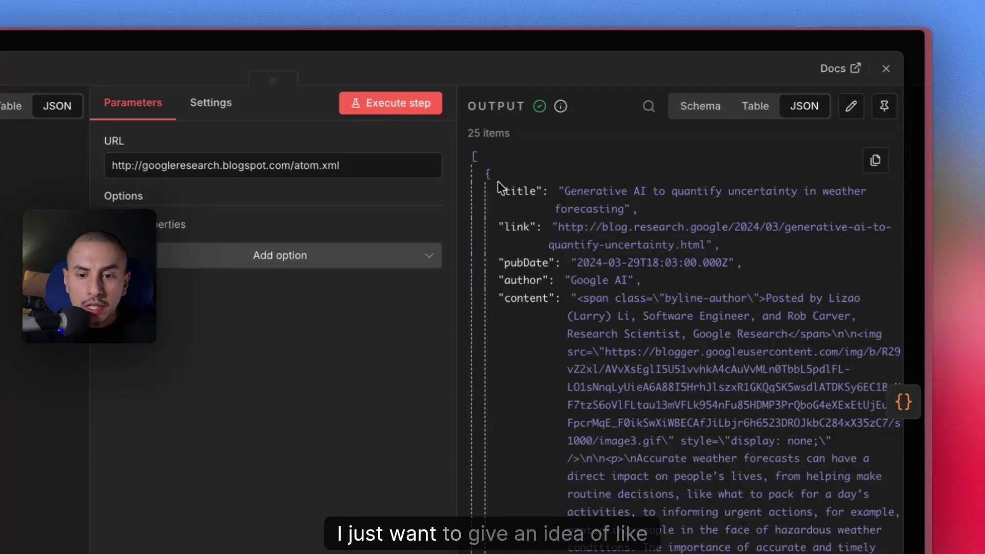
- Examine the RSS items in the Pull Blogs node's JSON output and the articles in the Filter node's output
drag(493, 191, 644, 374)
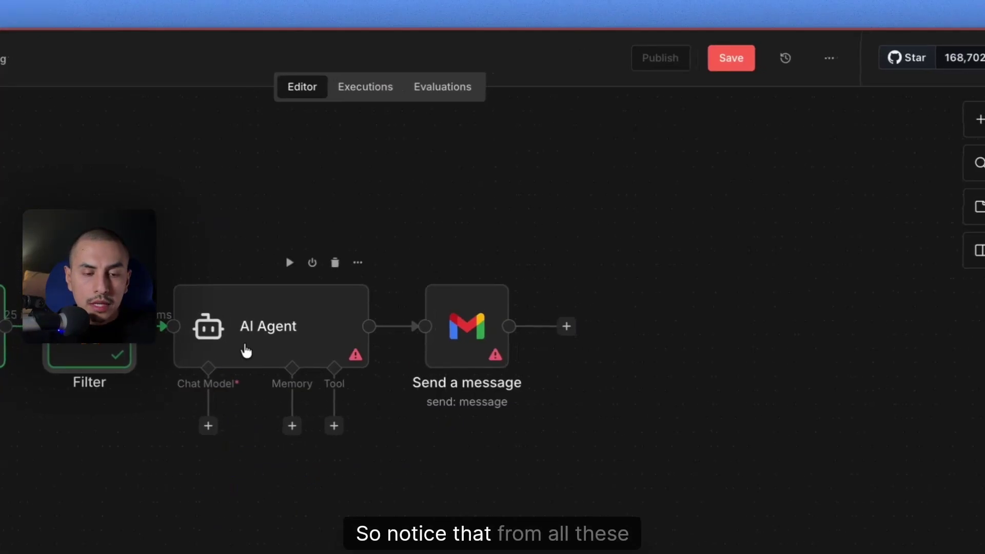
scroll(246, 347, left, 3)
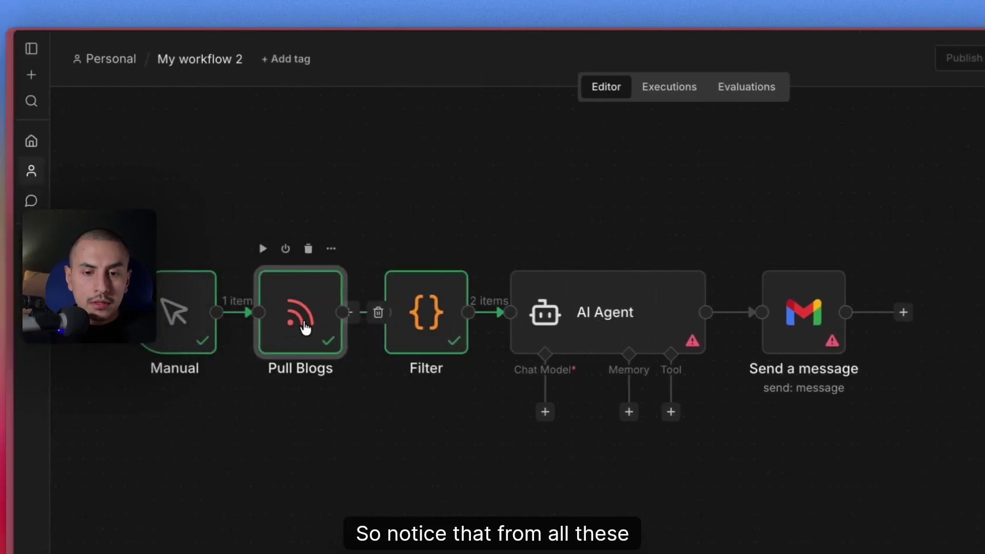
double_click(305, 326)
click(456, 45)
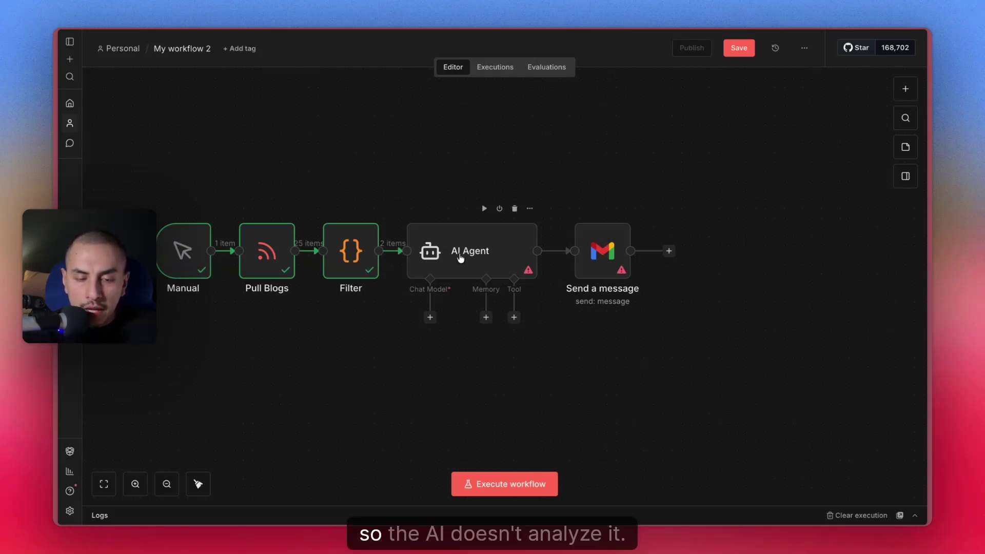
double_click(363, 256)
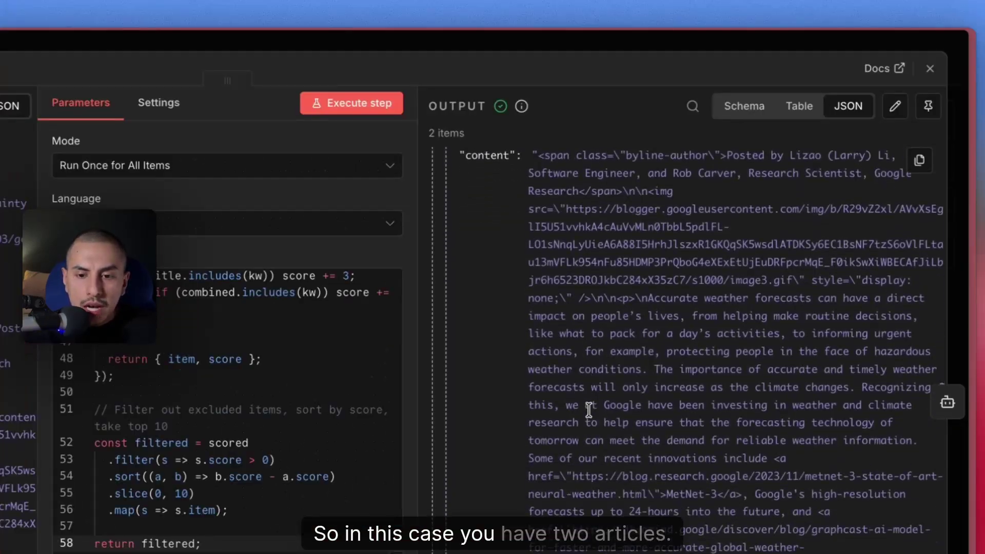
scroll(589, 409, down, 20)
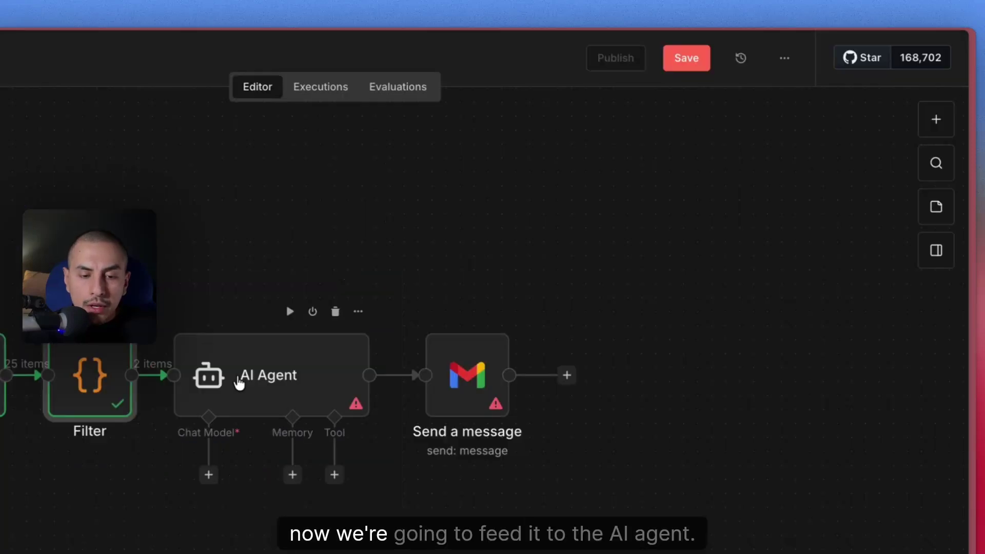
- Set the AI Agent's user prompt source to Define below and add the System Message option
double_click(238, 380)
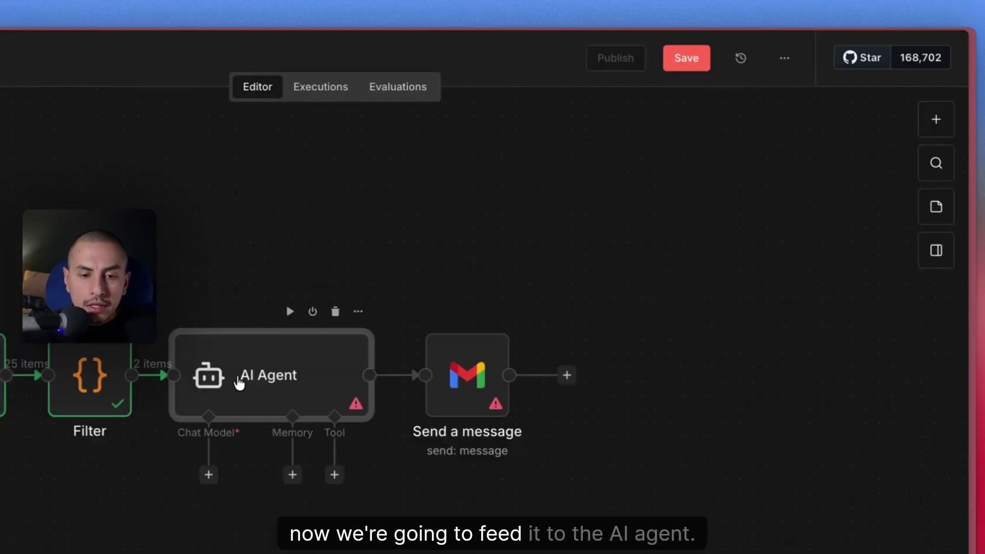
click(259, 227)
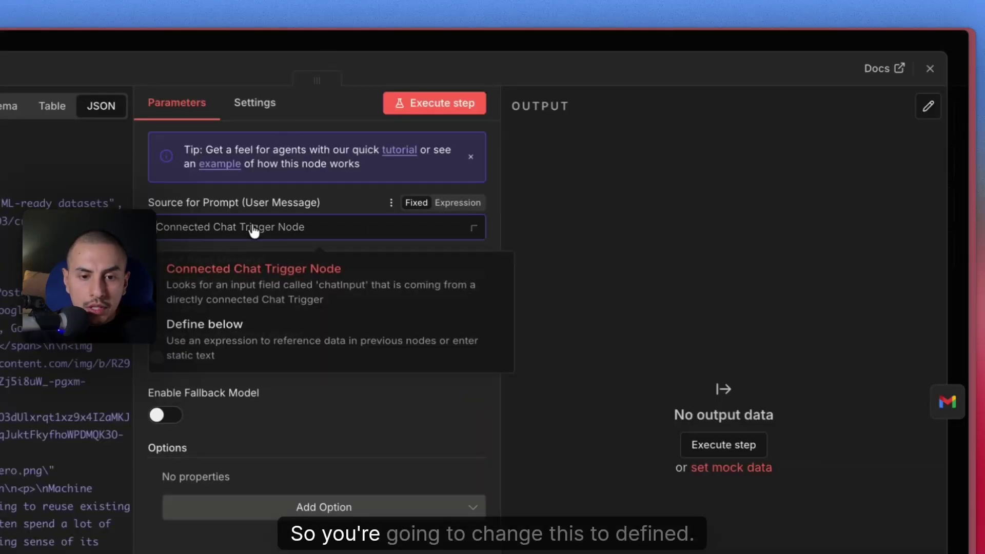
click(241, 331)
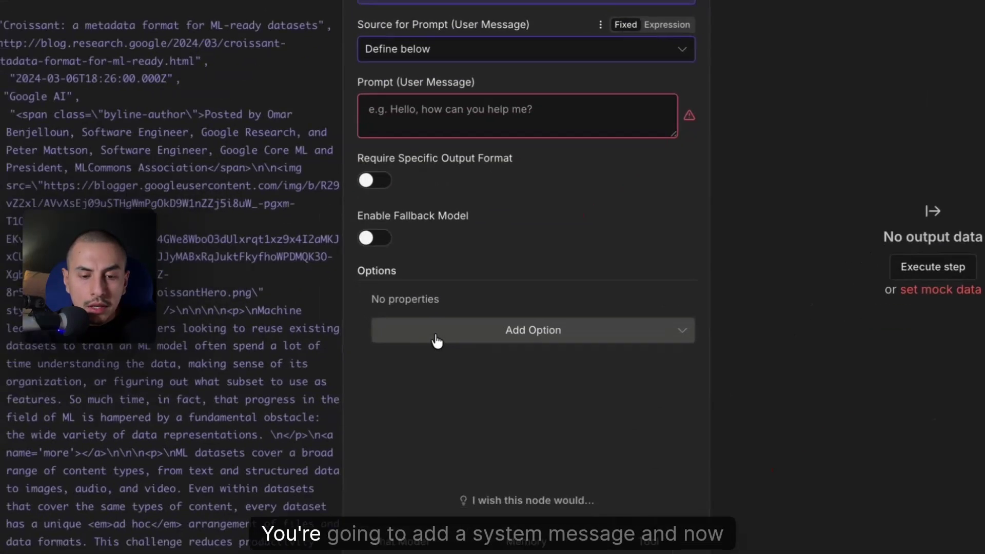
click(234, 511)
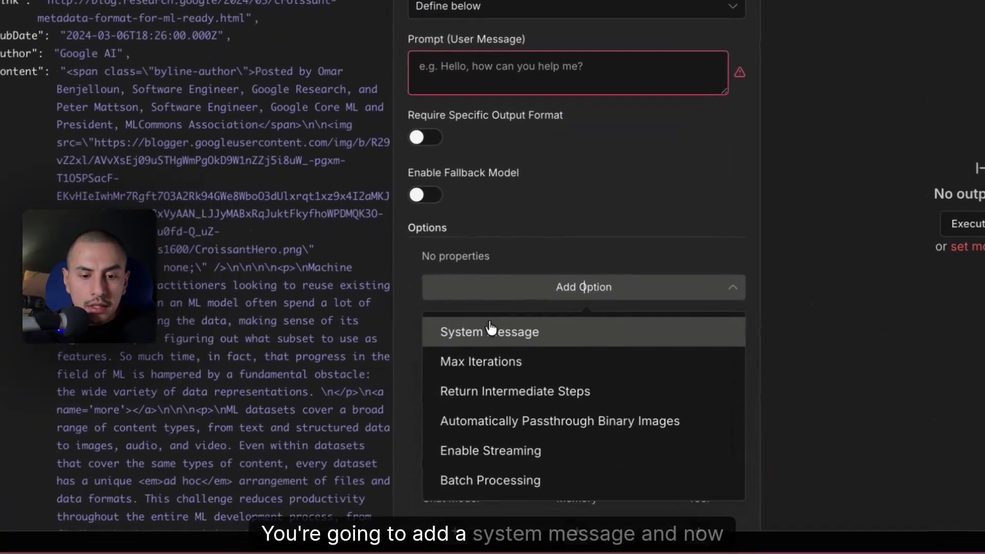
click(230, 552)
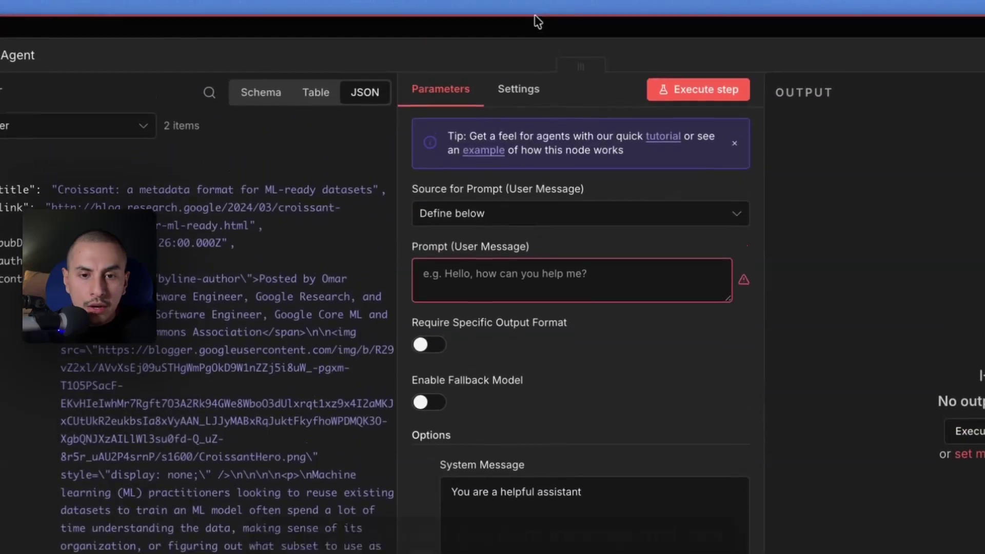
click(533, 33)
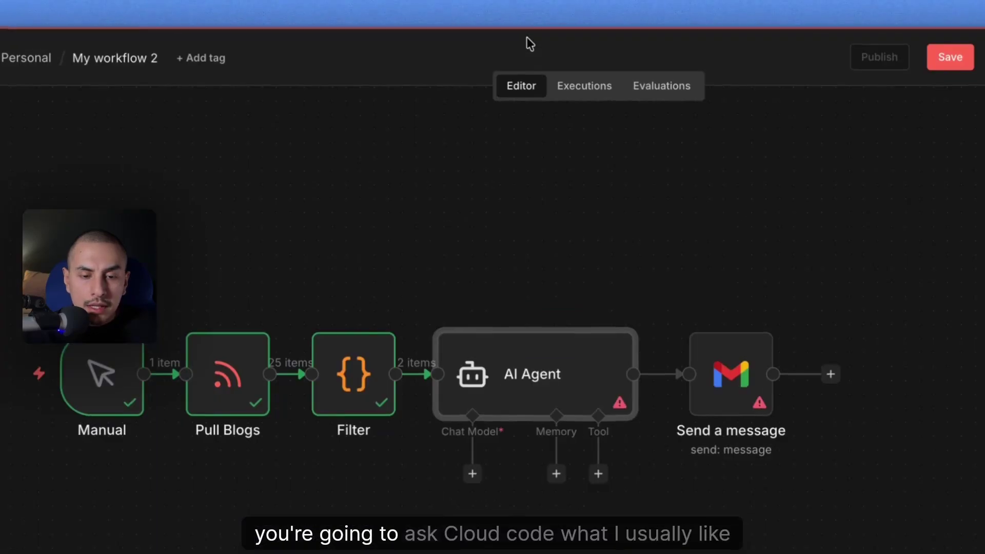
- Send Claude a workflow screenshot asking for user and system messages that produce a 250-word summary, next steps, solopreneur relevance and action items
scroll(485, 412, left, 1)
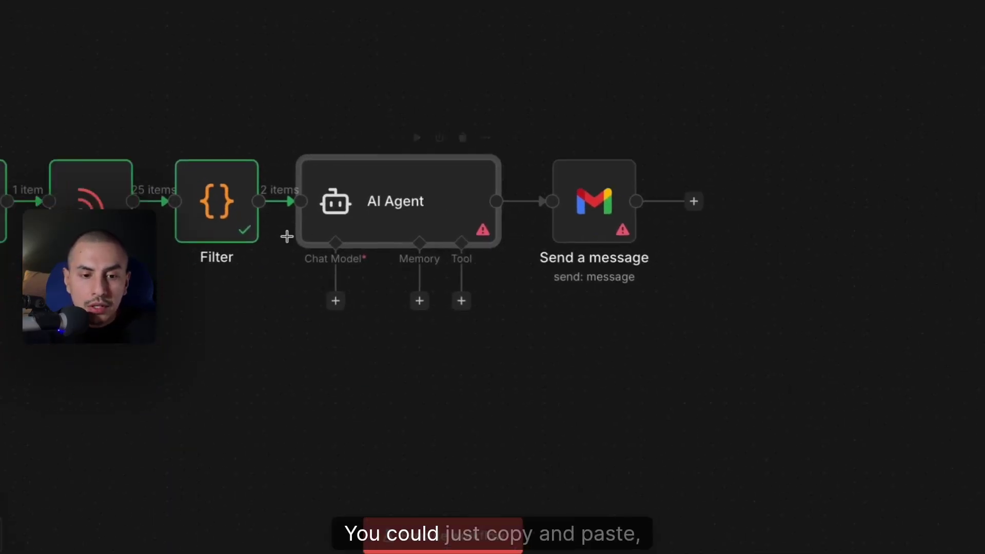
mouse_move(45, 417)
scroll(225, 437, down, 1)
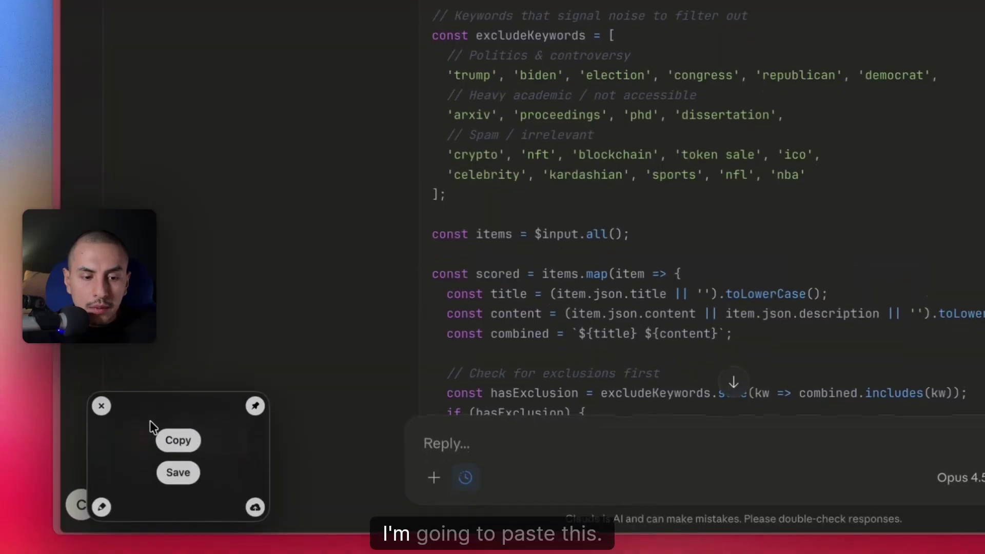
click(176, 440)
key(super+v)
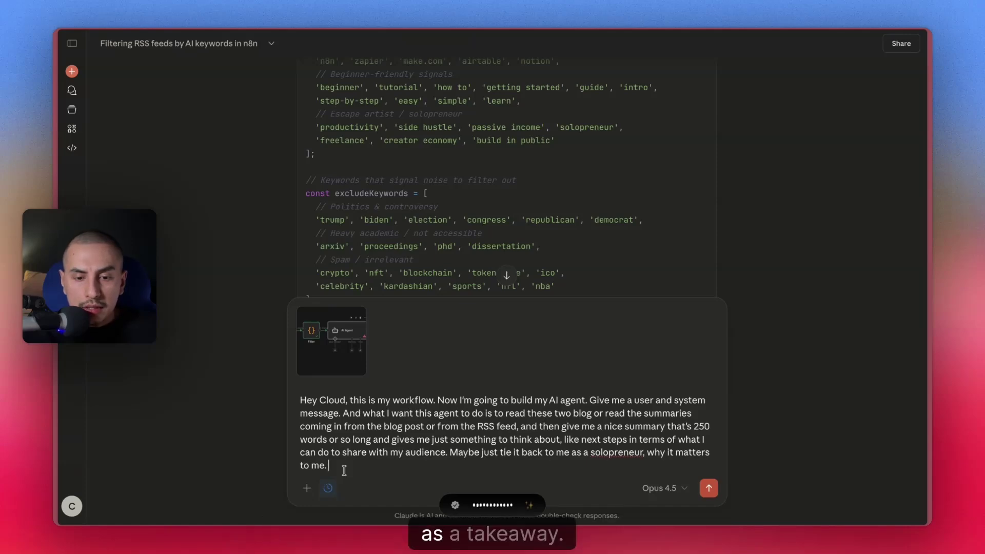
key(Return)
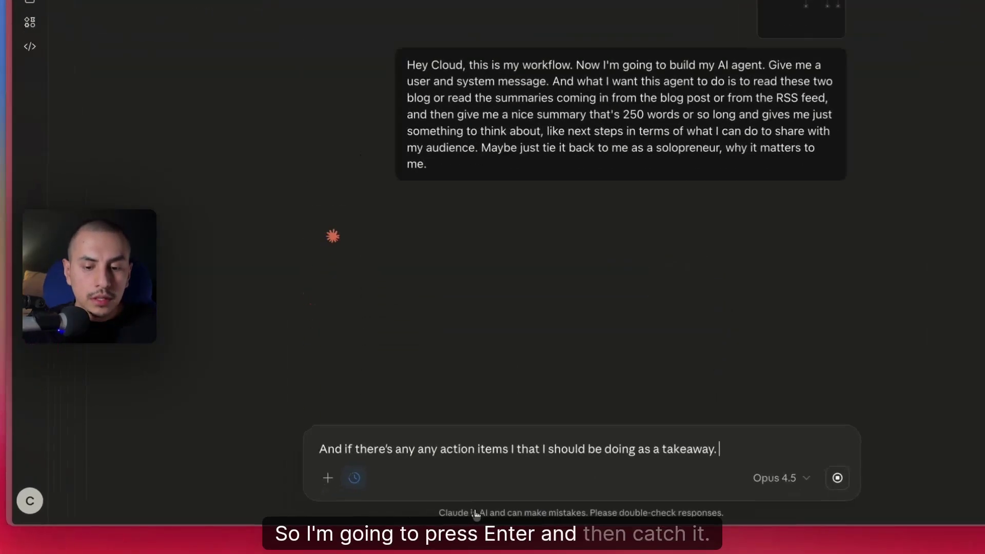
key(Return)
- Switch back to the n8n workflow and open the language model choices for the AI Agent's chat model
mouse_move(112, 81)
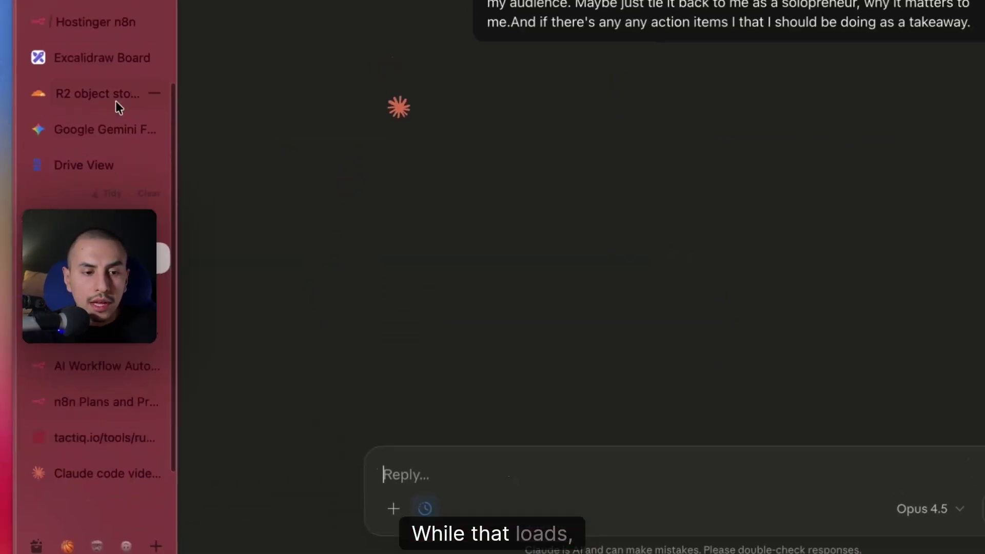
click(135, 212)
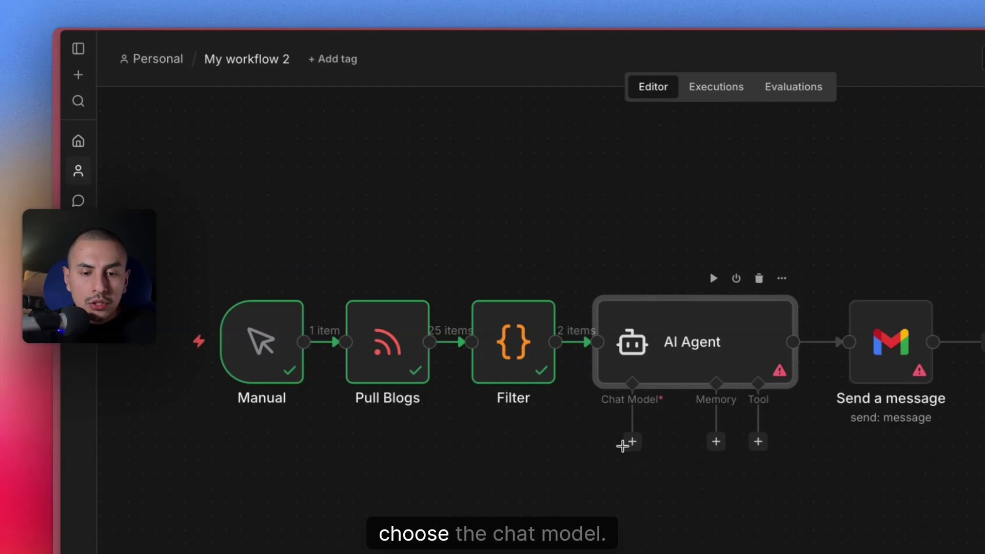
click(629, 446)
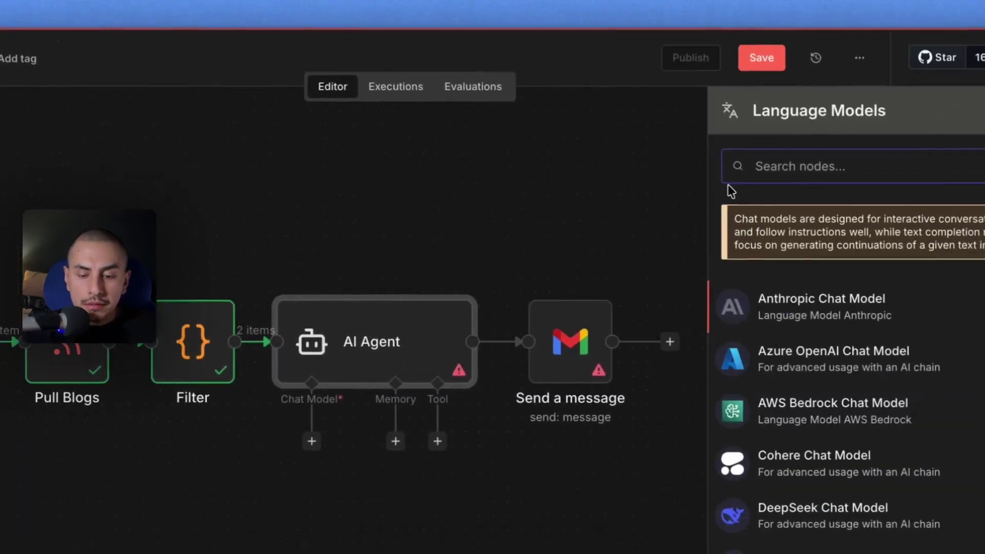
- Search the language models for "open" and "an" to look at the OpenAI and Anthropic options
text(open)
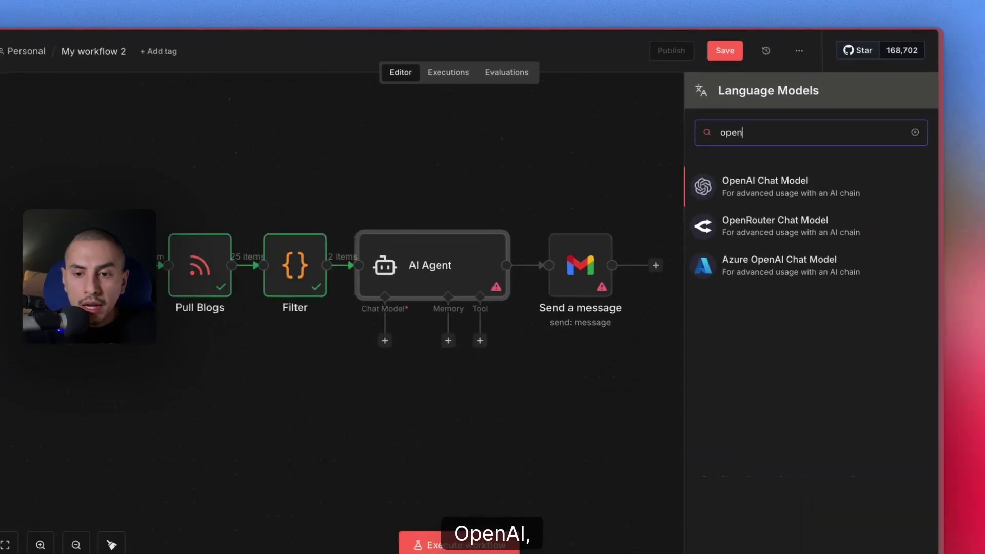
key(BackSpace)
key(BackSpace)
key(BackSpace)
key(BackSpace)
text(ah)
key(BackSpace)
text(n)
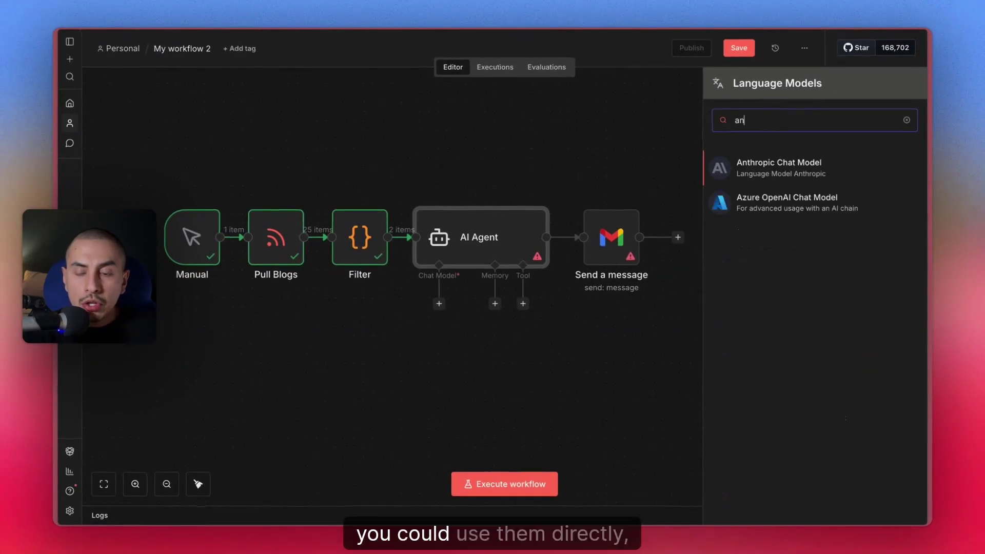
key(BackSpace)
key(BackSpace)
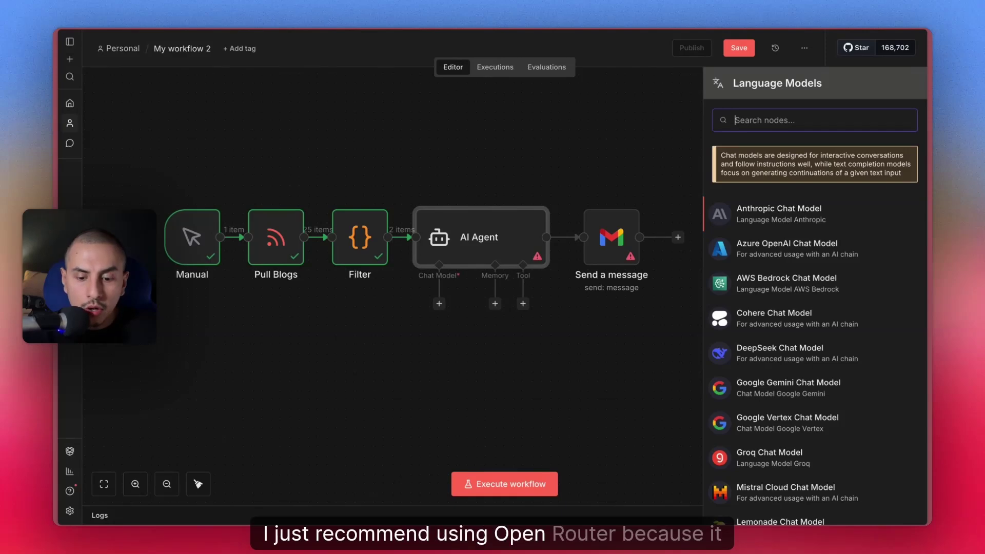
- Add an OpenRouter Chat Model with openai/gpt-4.1-mini to the AI Agent and move its node beside the Manual trigger
text(open)
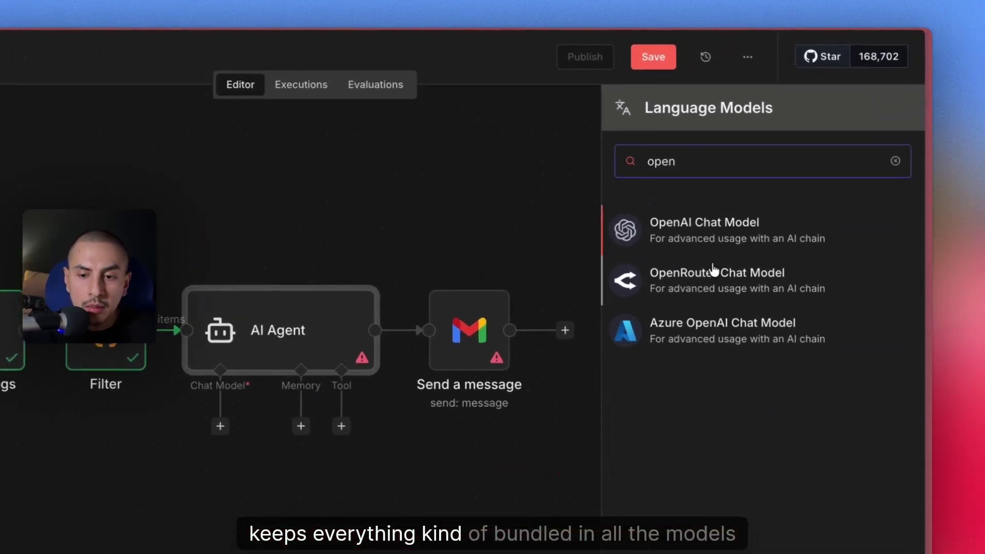
click(787, 198)
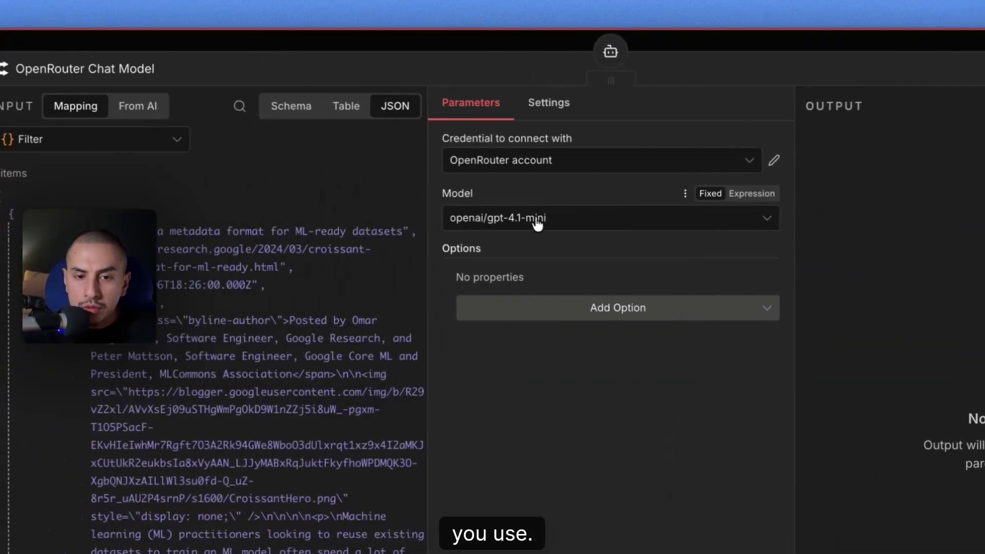
key(Escape)
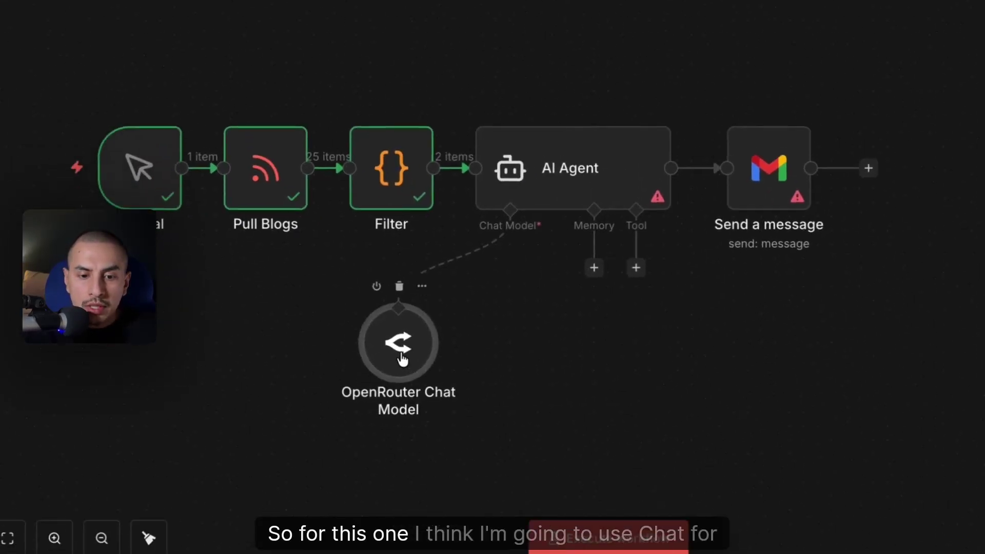
drag(403, 360, 514, 317)
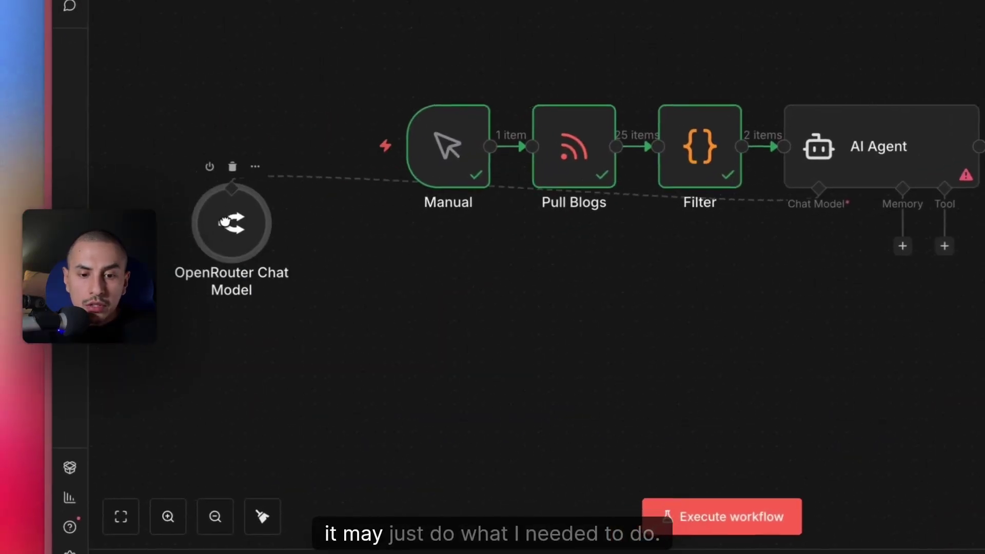
drag(217, 216, 273, 154)
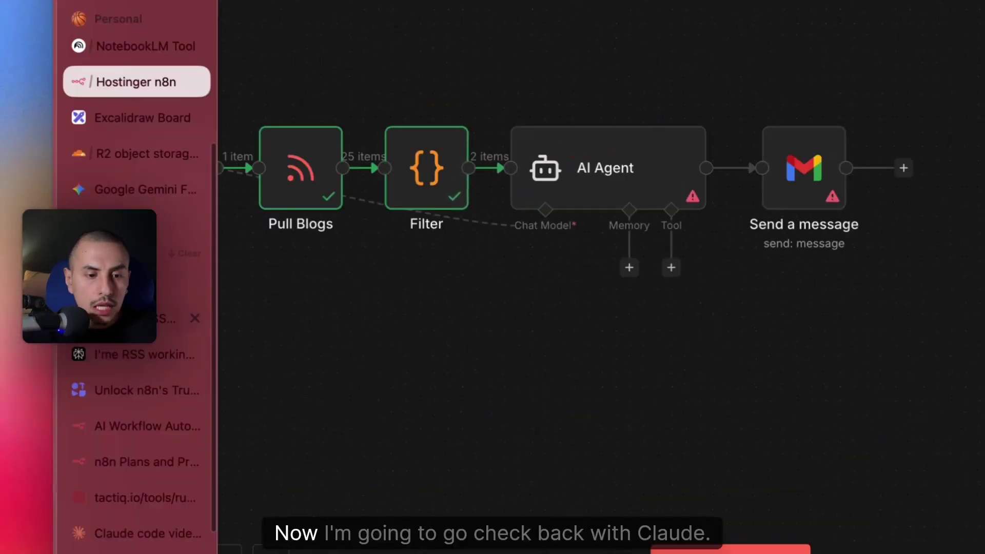
- Copy the Prompting Framework page from Overview onward and send it to Claude to double-check the system and user messages against these best practices
key(ctrl+Tab)
scroll(690, 272, down, 3)
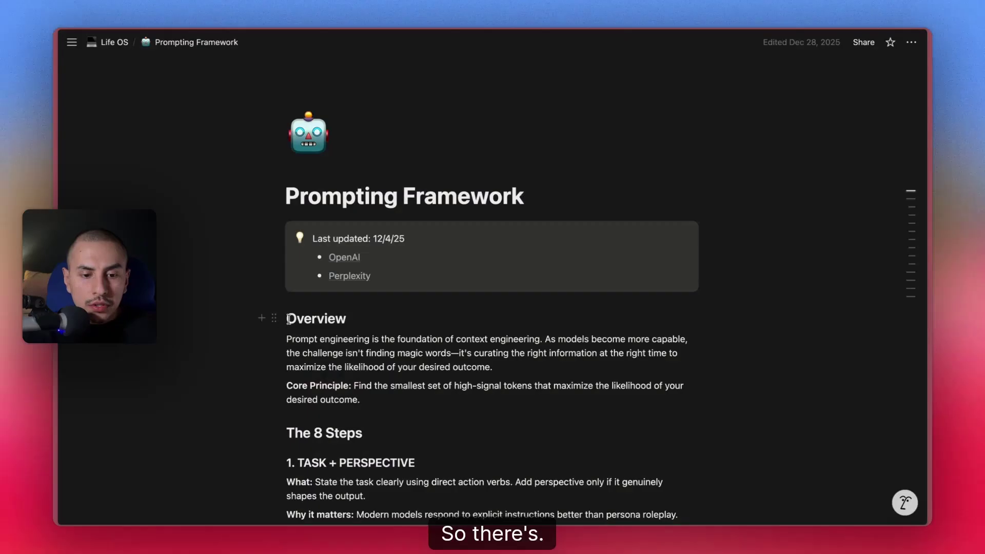
drag(277, 315, 538, 404)
scroll(538, 404, down, 20)
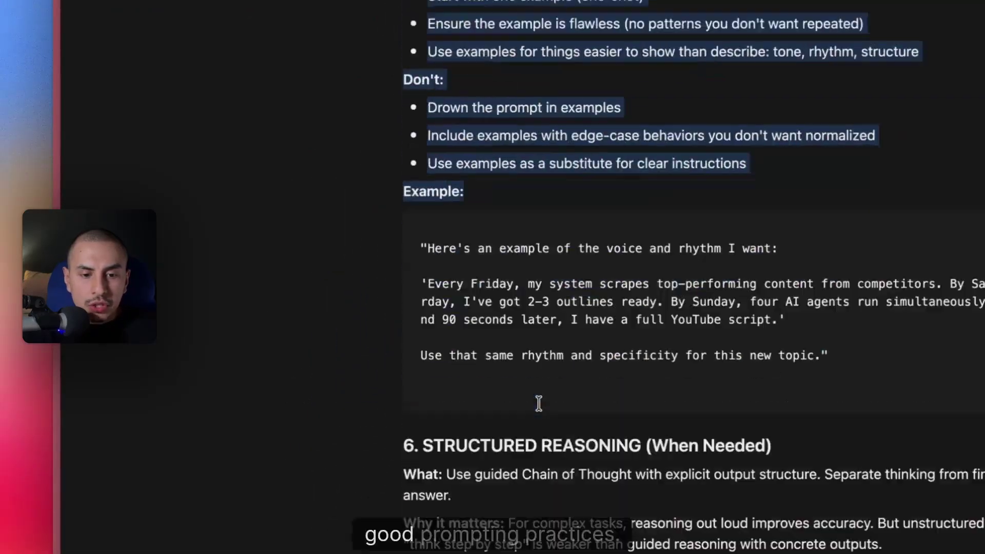
scroll(538, 404, down, 20)
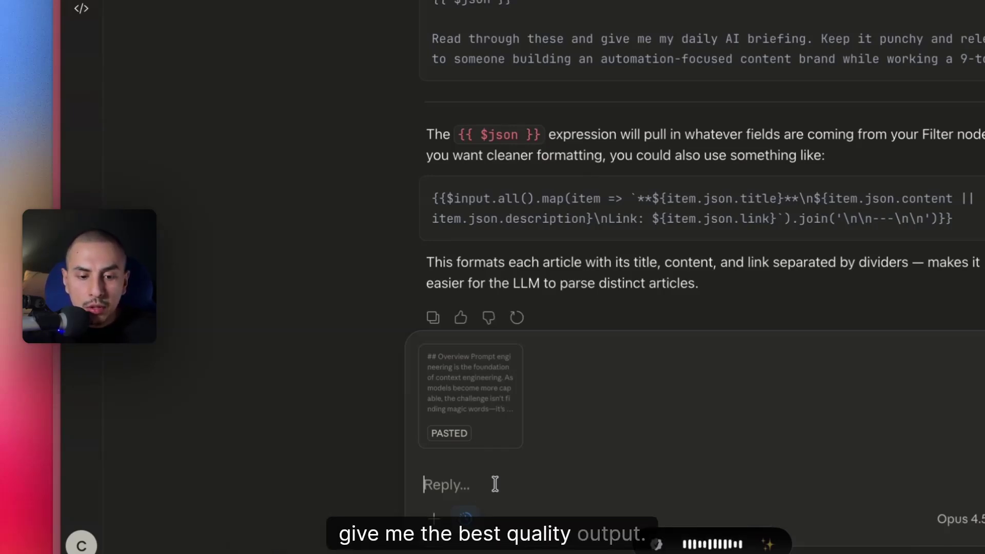
key(Return)
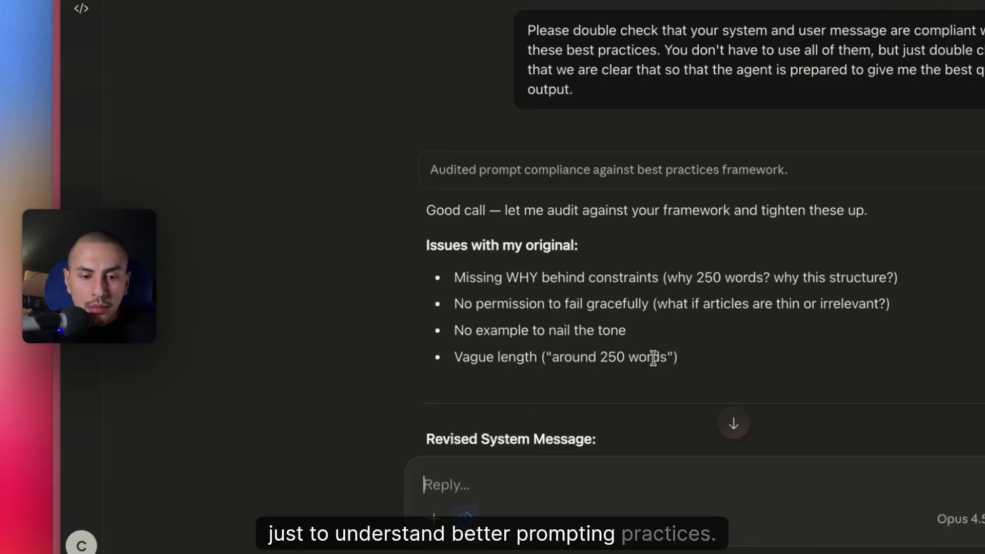
- Review Claude's list of issues with its original messages and copy the Revised User Message
scroll(669, 342, down, 5)
scroll(719, 260, down, 1)
drag(454, 12, 679, 93)
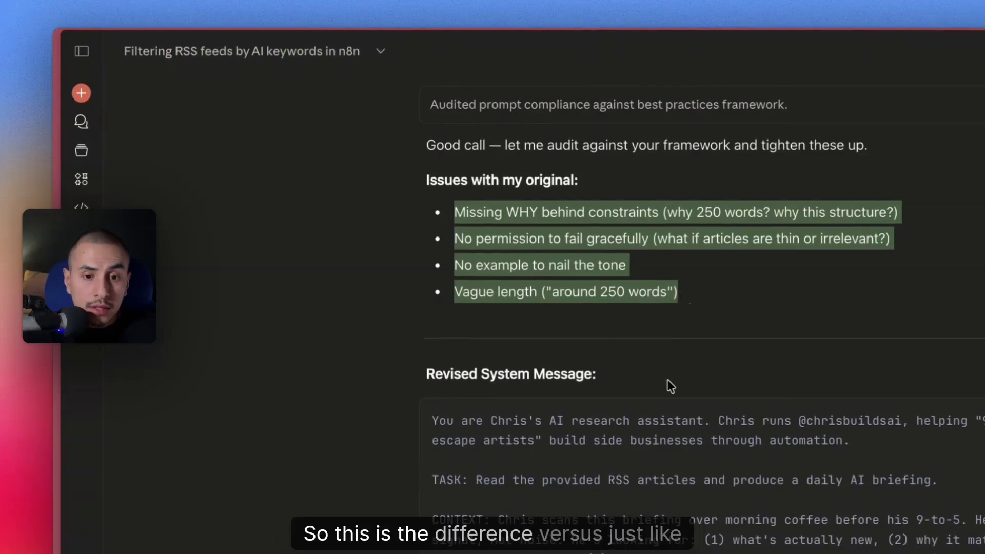
scroll(669, 386, down, 15)
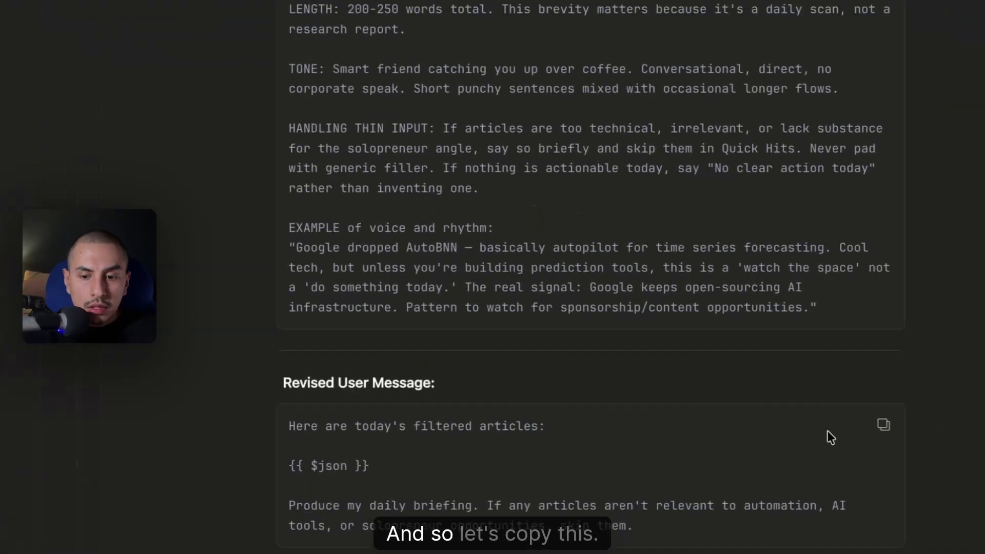
click(884, 425)
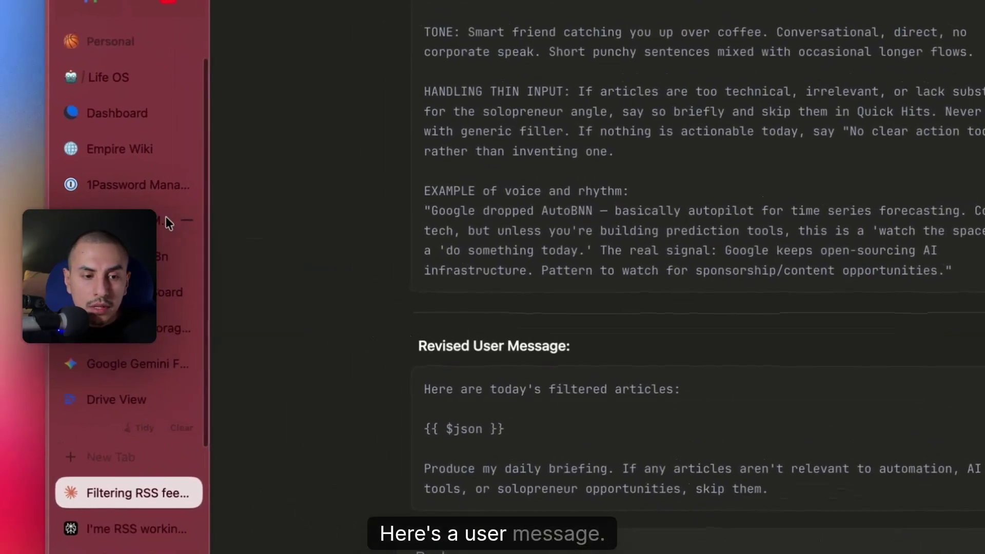
- Use the revised user message as the AI Agent's prompt in n8n and copy the Revised System Message from Claude
click(169, 256)
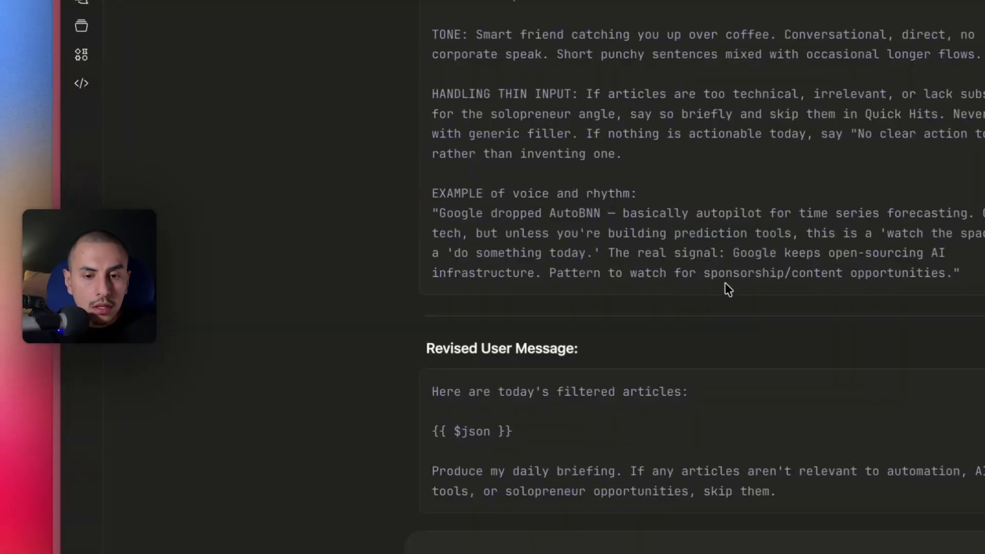
scroll(725, 283, up, 10)
click(942, 177)
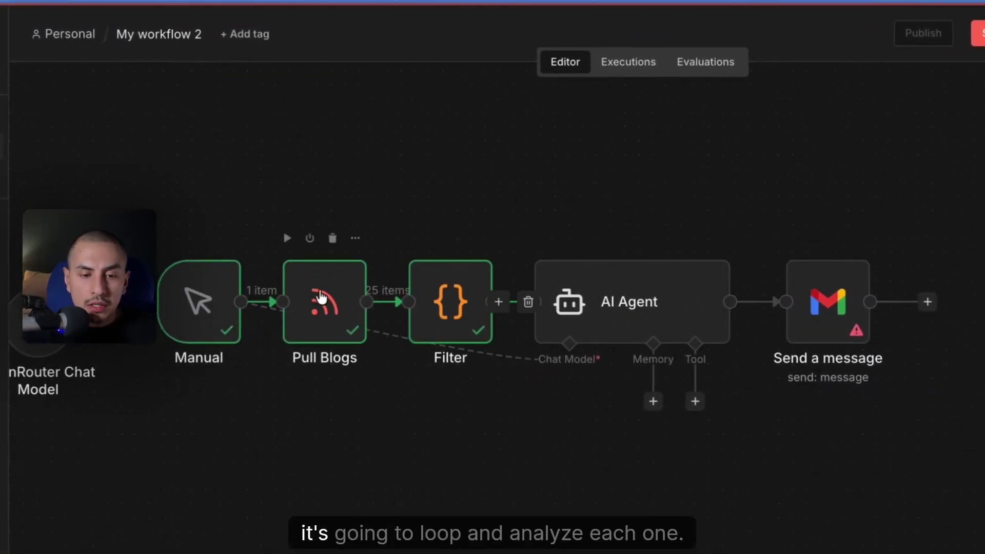
- Copy the Filter node's JavaScript code into Claude and ask for a modified version of the filtering logic
double_click(460, 308)
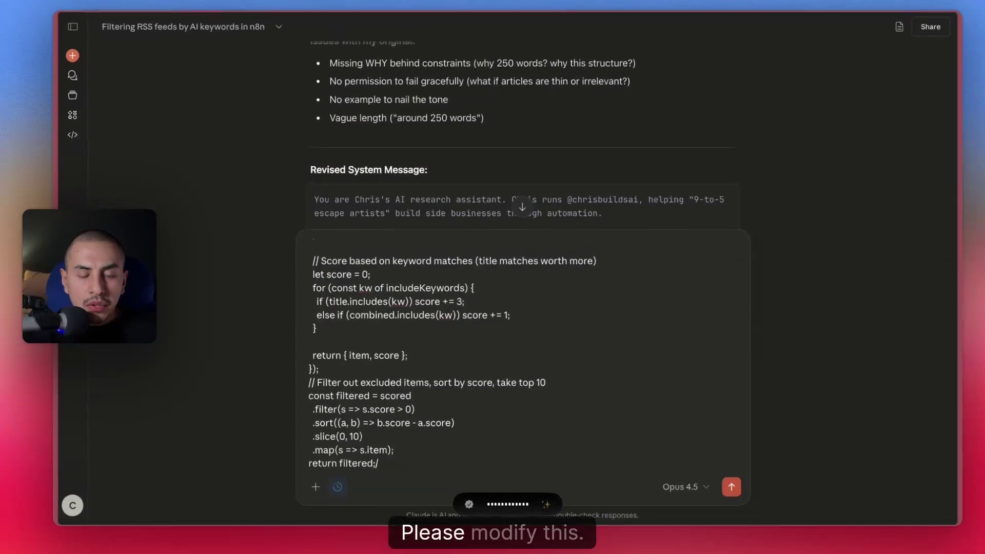
mouse_move(55, 288)
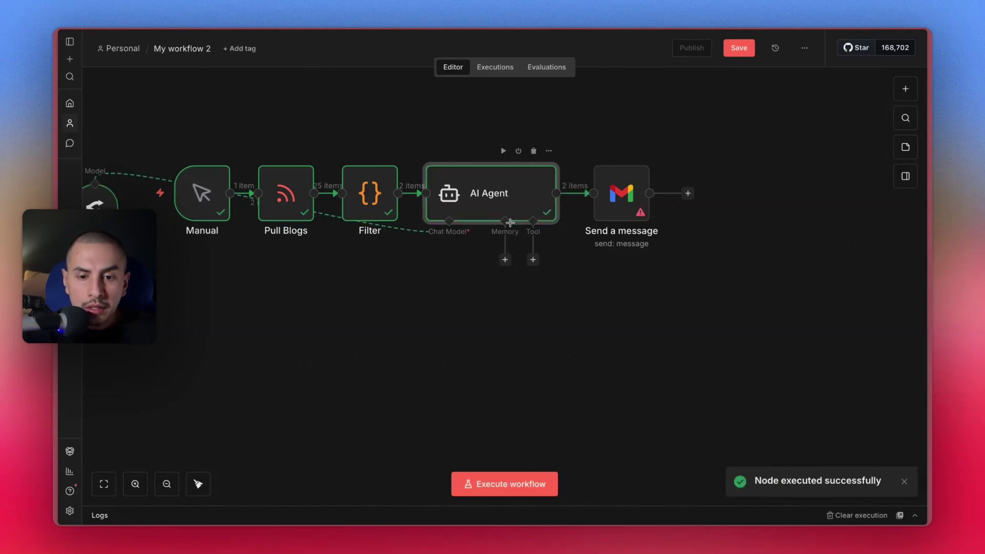
- Add a Code in JavaScript node after the AI Agent, and send Claude the agent's JSON output with a request for the code node logic
scroll(506, 209, up, 2)
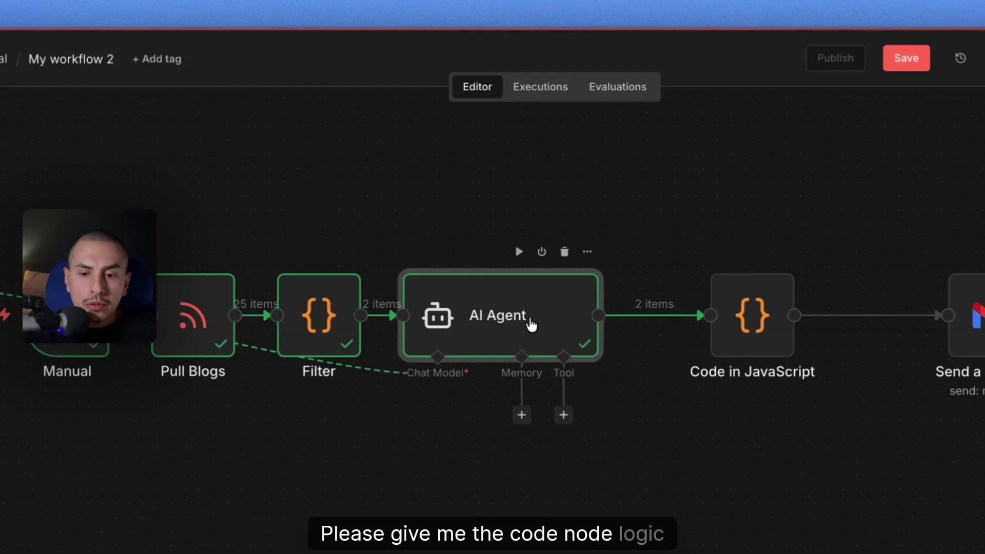
double_click(529, 323)
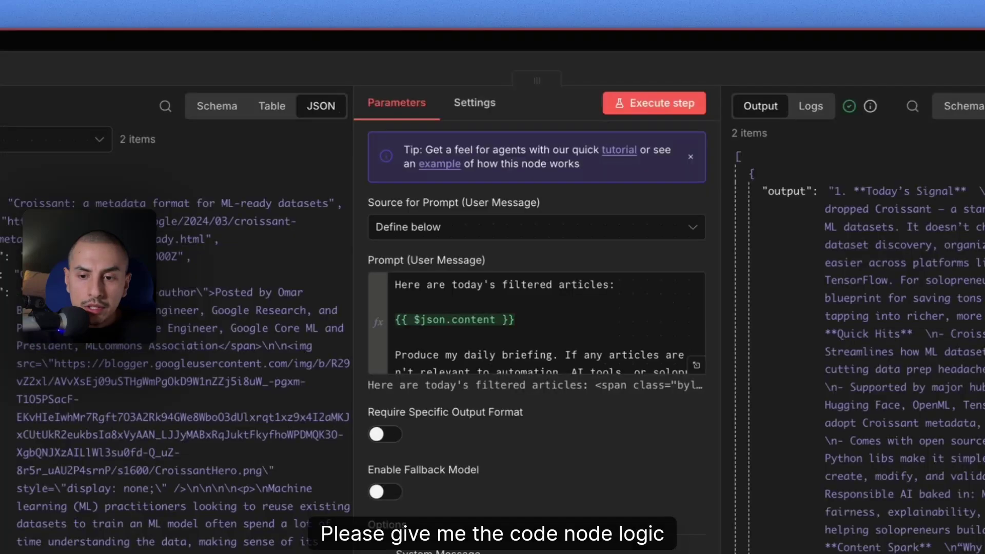
mouse_move(15, 467)
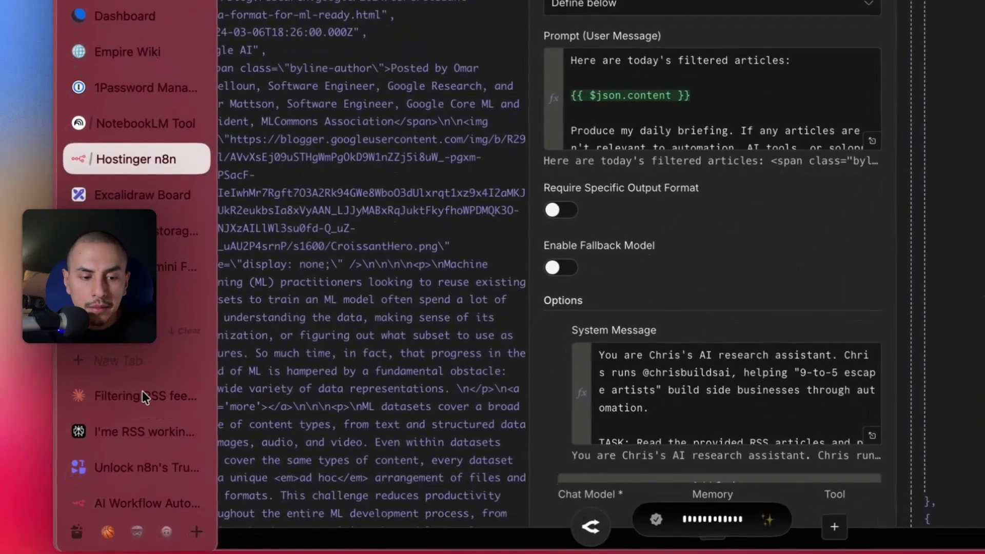
click(136, 404)
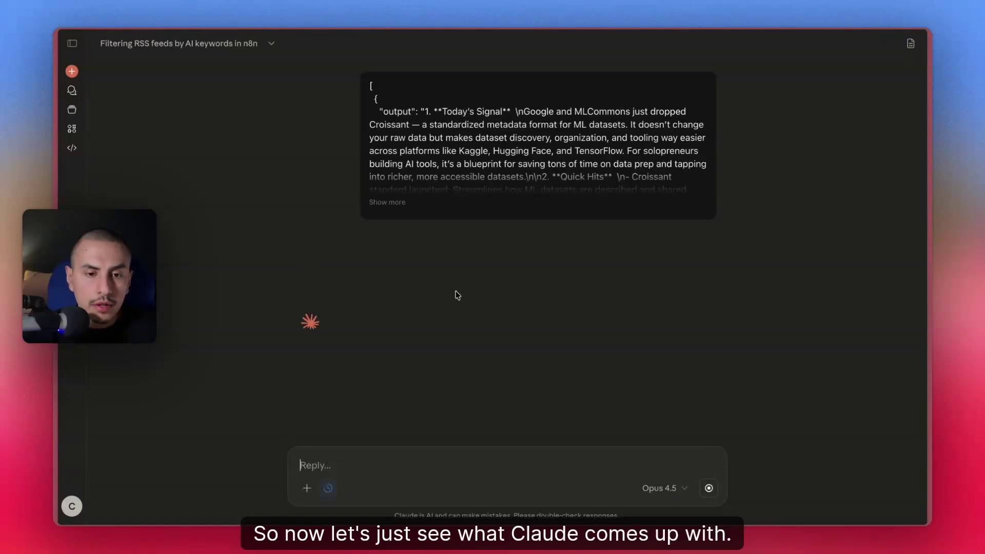
- Examine the AI Agent's Require Specific Output Format option in n8n and close the node
mouse_move(57, 280)
click(114, 266)
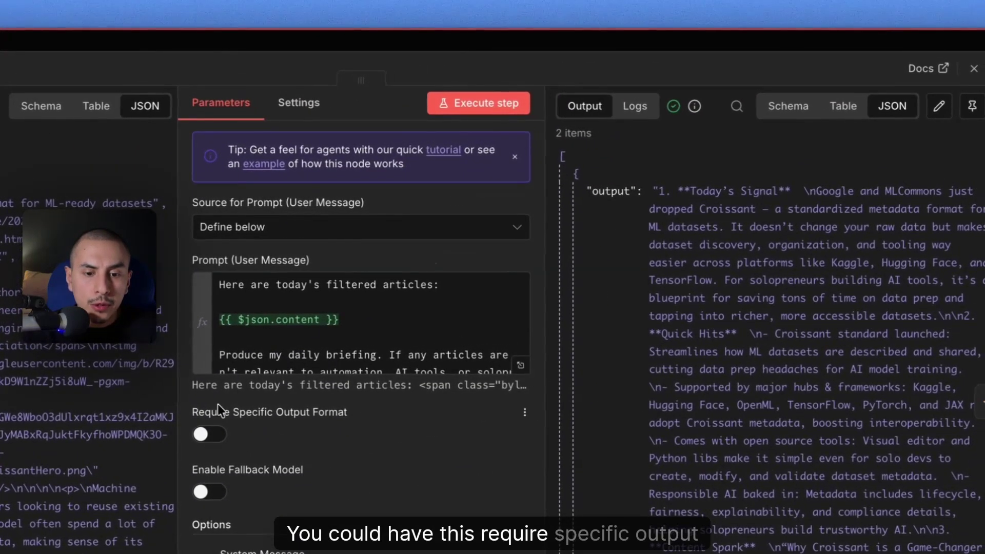
click(570, 40)
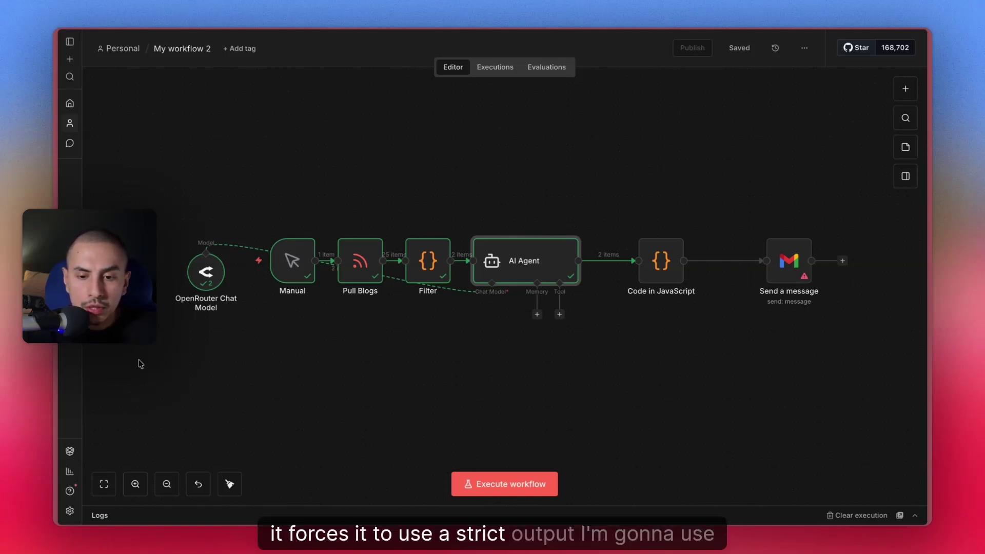
- Copy Claude's JavaScript that combines all outputs into one briefing into the new Code node, name the node Clean and run it
click(663, 267)
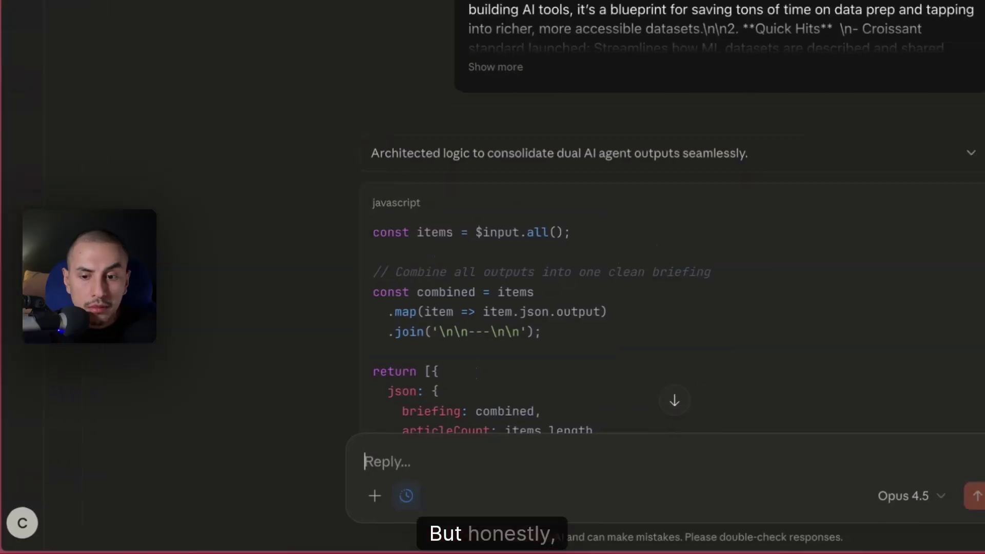
click(969, 202)
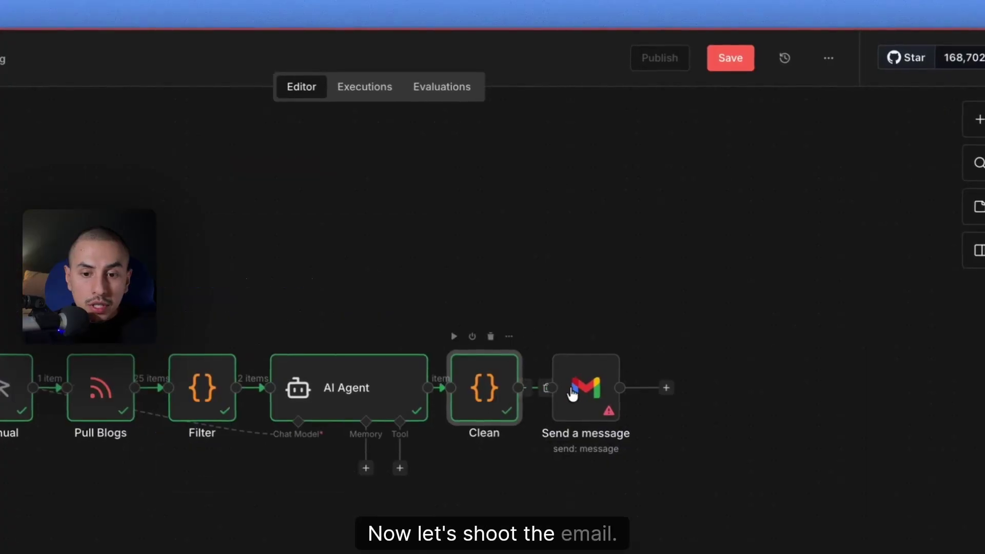
- Set the Gmail Send a message node's subject to the expression "Weekly AI Briefing – {{ $now.format('MMM d, yyyy') }}"
double_click(583, 390)
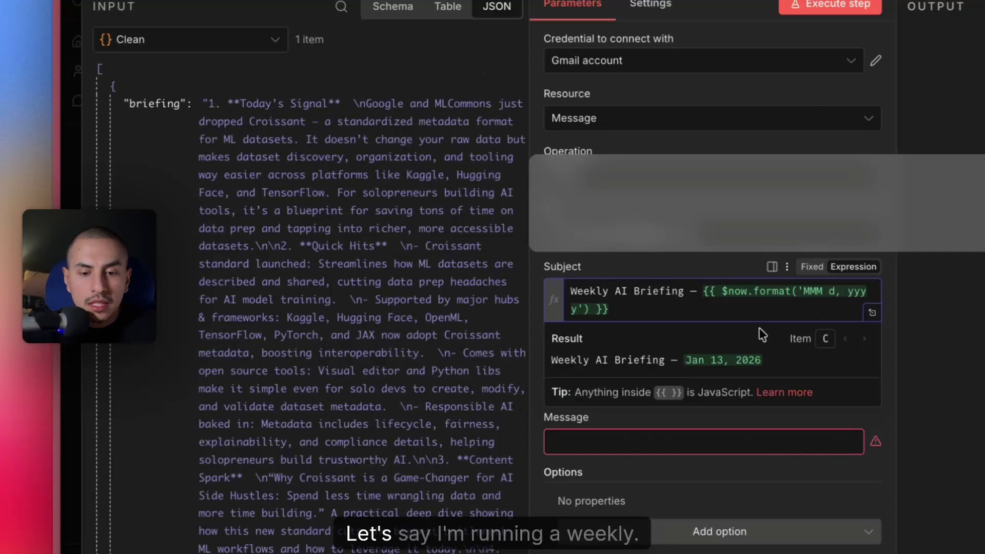
click(730, 267)
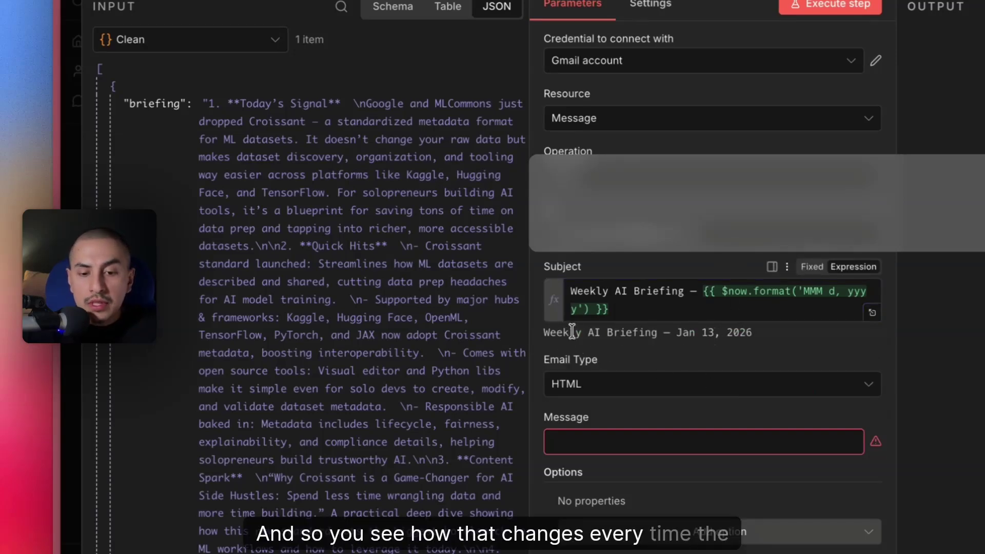
- Make the email message an expression reading "Here's today's briefing:" followed by the Clean node's briefing field, and check the rendered result
click(711, 441)
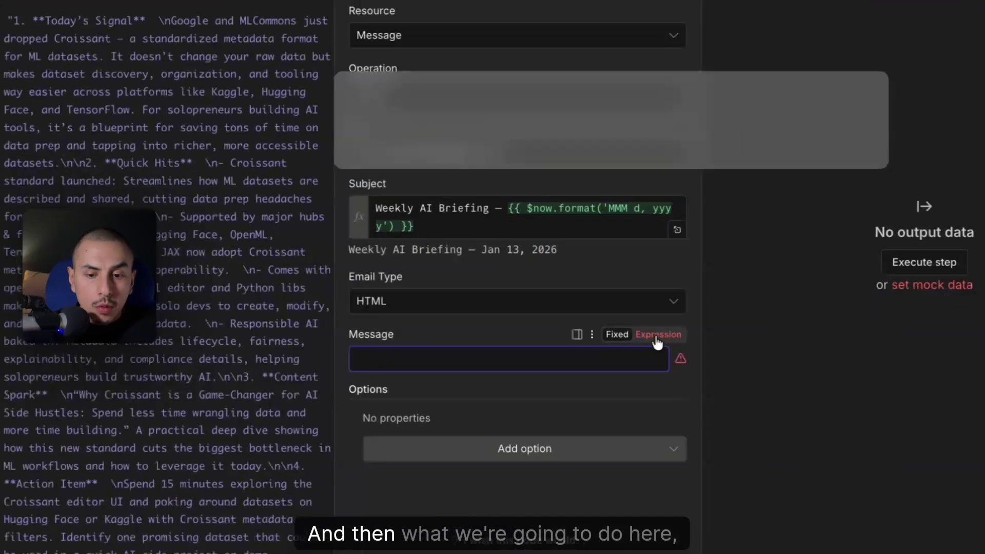
click(657, 336)
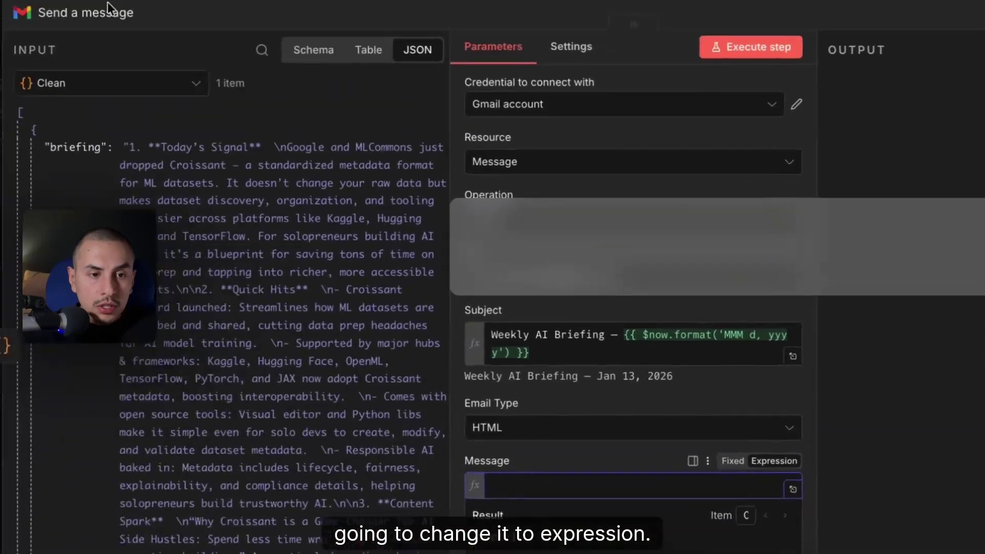
click(793, 489)
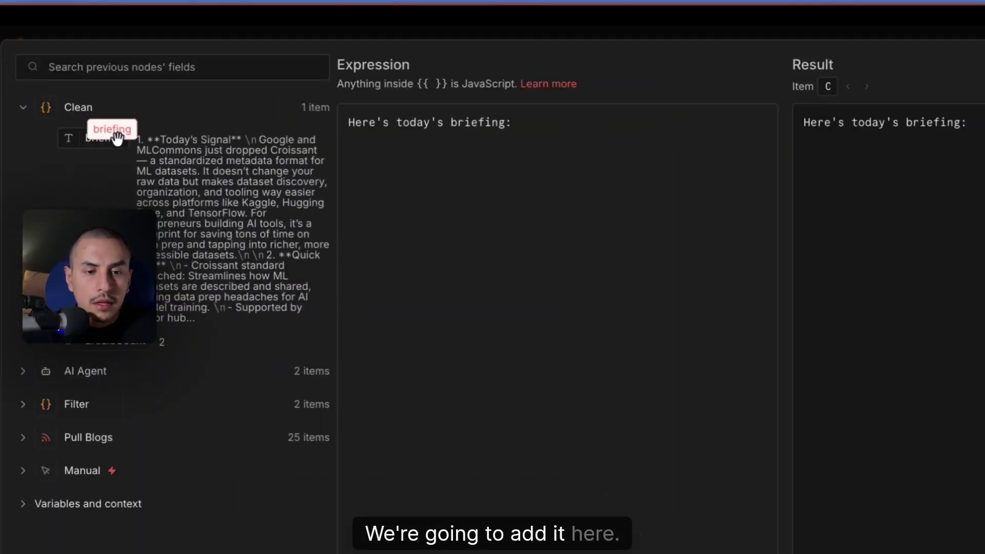
drag(104, 137, 410, 154)
scroll(886, 354, down, 5)
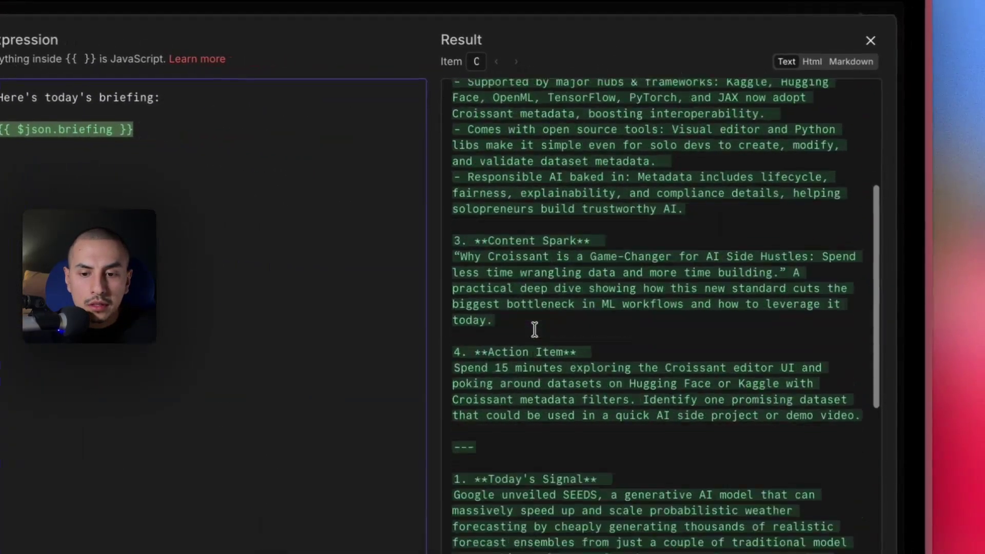
scroll(534, 329, down, 5)
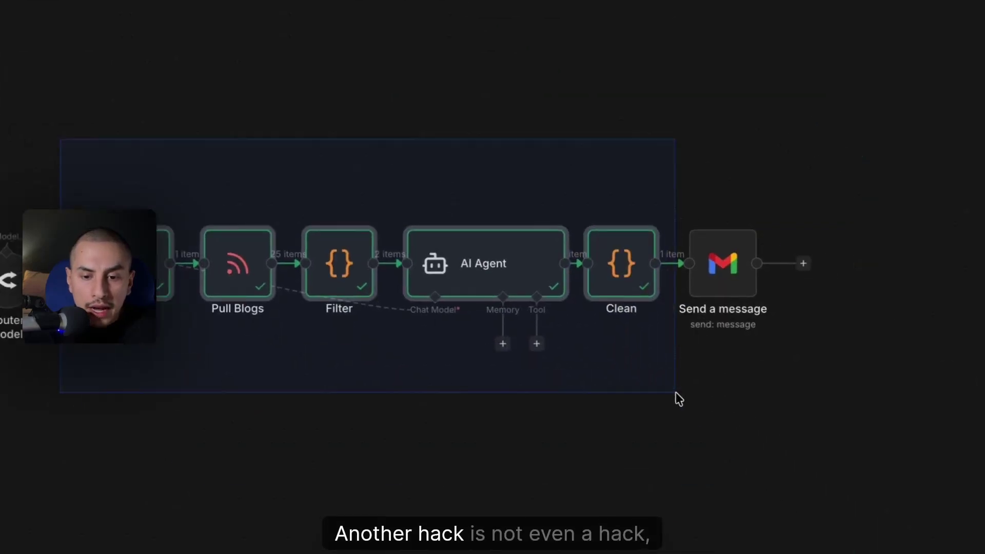
- Pin the output data of all nodes from Manual through Clean
drag(676, 392, 678, 393)
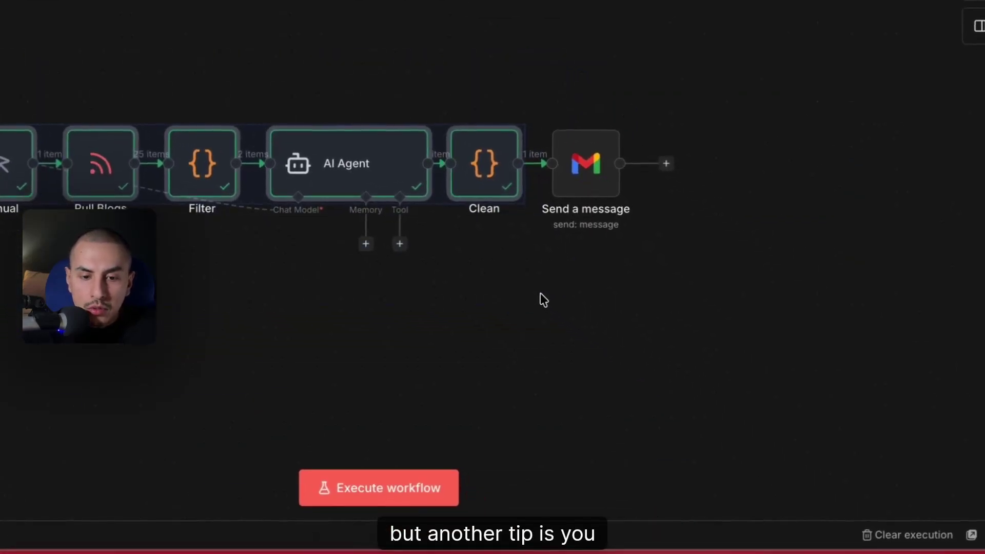
key(p)
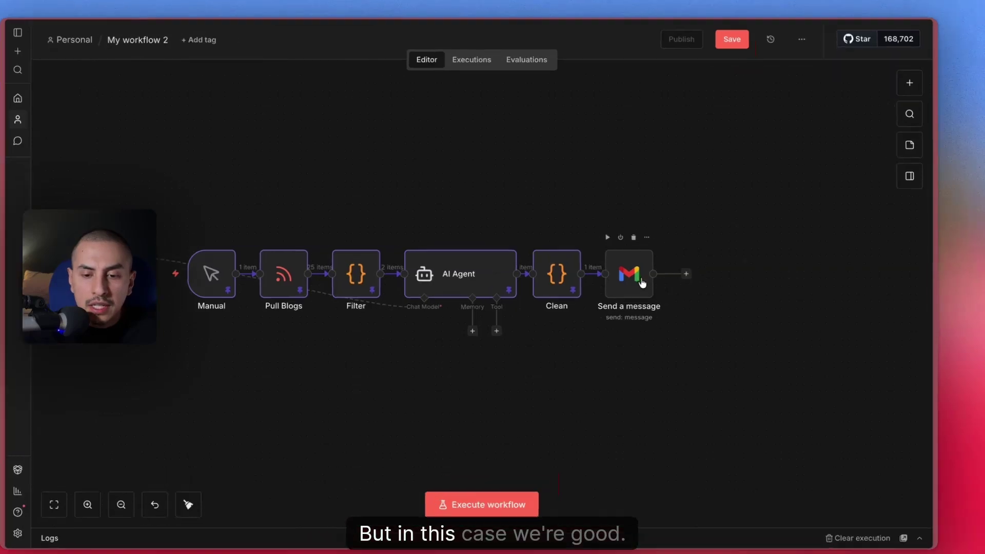
- Execute only the Send a message node and read the delivered Weekly AI Briefing email in Gmail
right_click(632, 280)
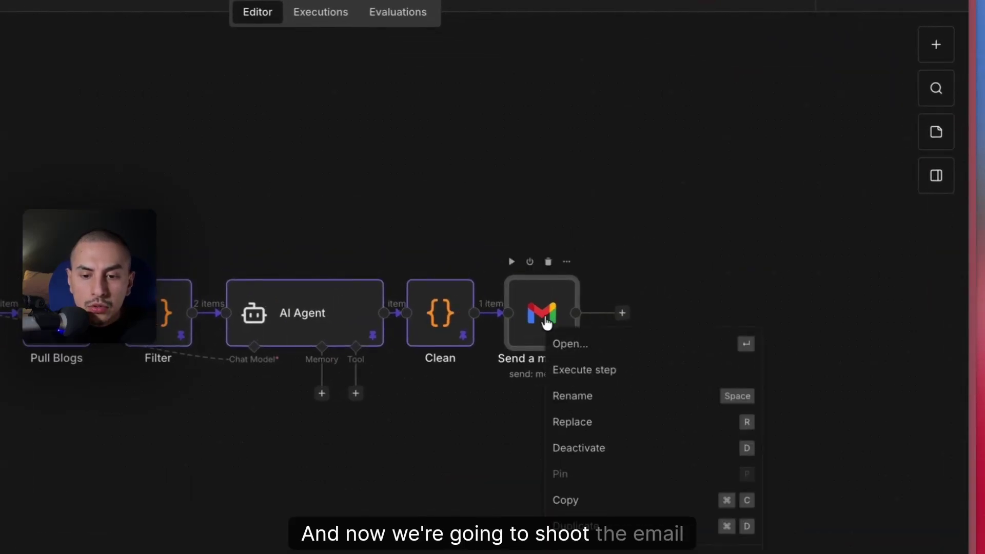
click(563, 372)
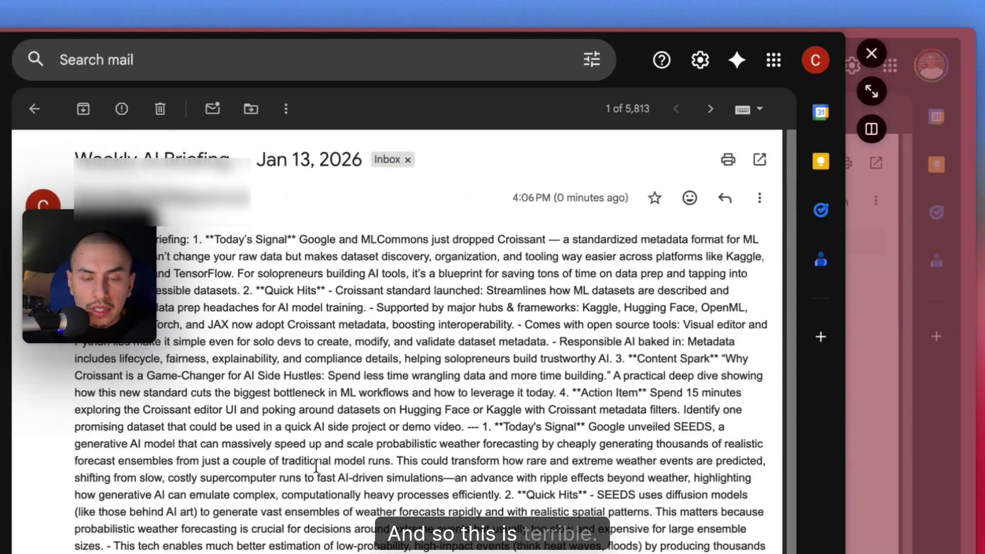
scroll(371, 403, down, 3)
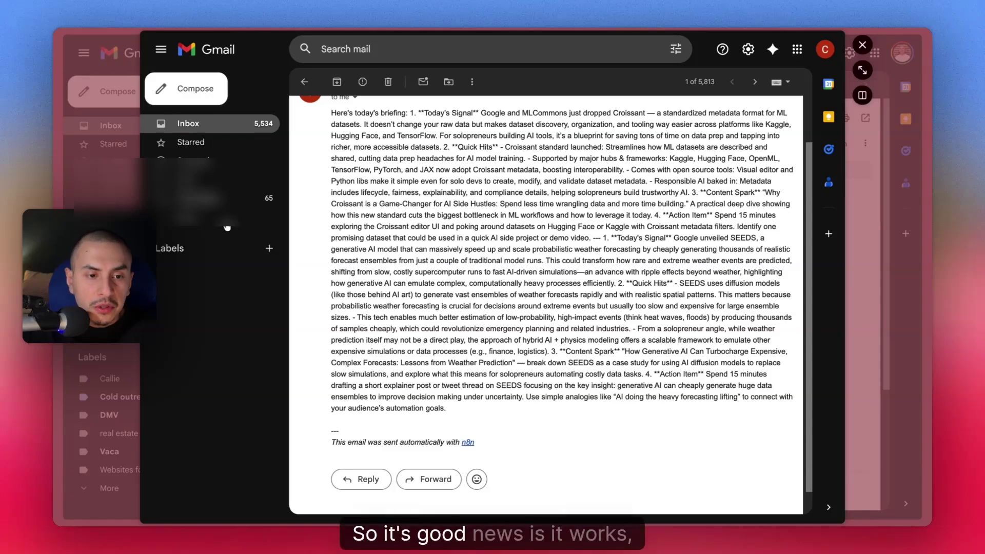
- Send the Clean node's code to Claude and request a revised version that formats the briefing email better
mouse_move(56, 252)
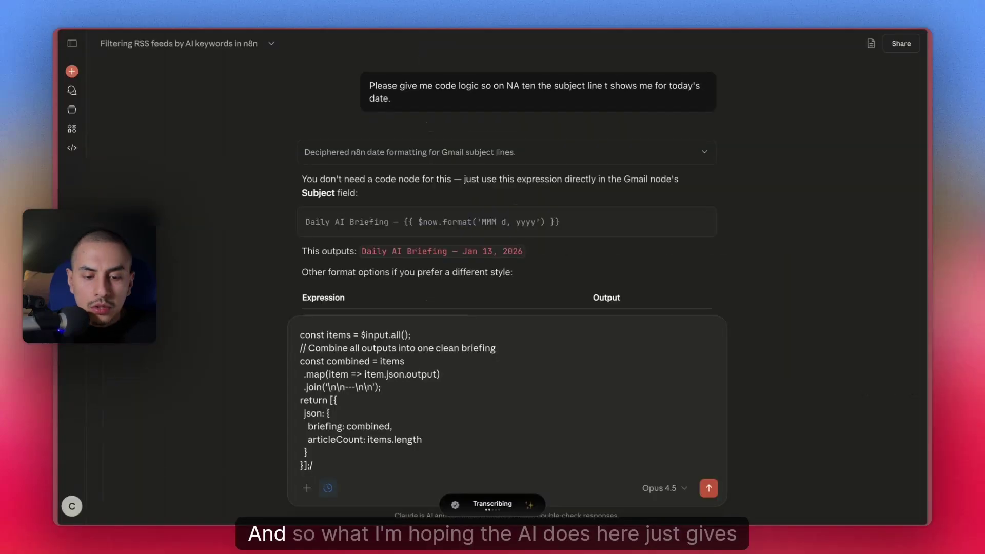
key(Return)
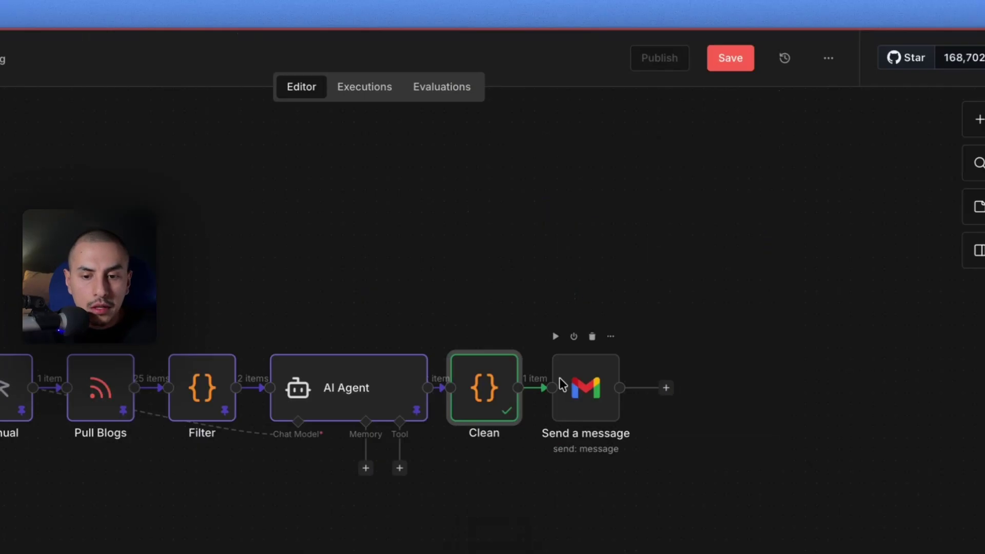
- Send the briefing email again by executing only the Send a message node
right_click(563, 378)
click(579, 357)
right_click(579, 375)
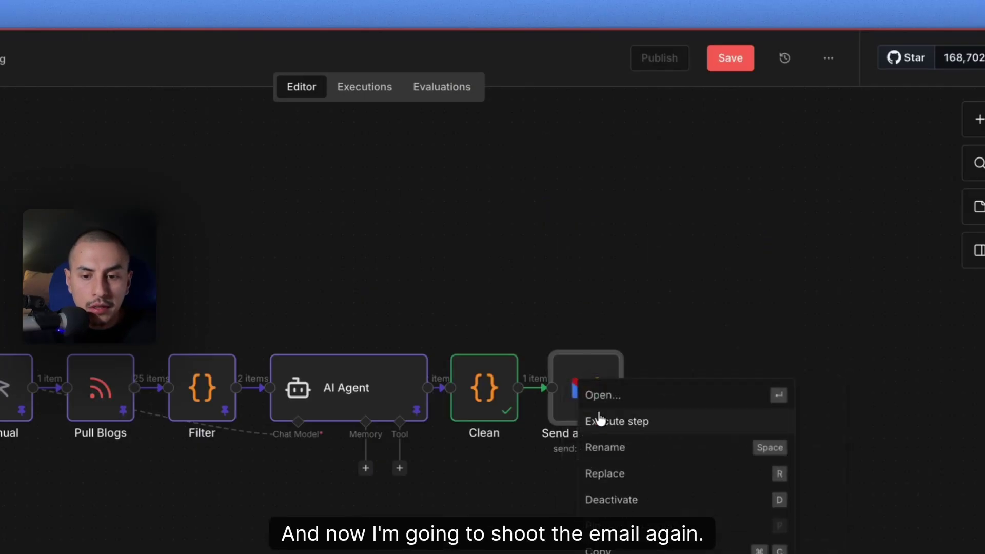
click(599, 416)
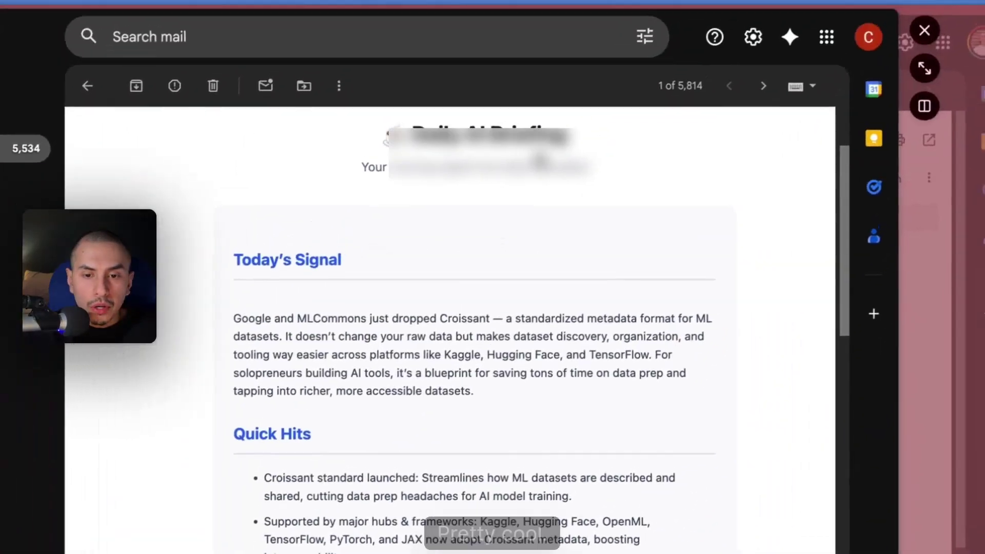
- Examine the sections of the formatted Daily AI Briefing email down to its footer, and return to n8n
scroll(548, 301, down, 6)
scroll(547, 302, down, 3)
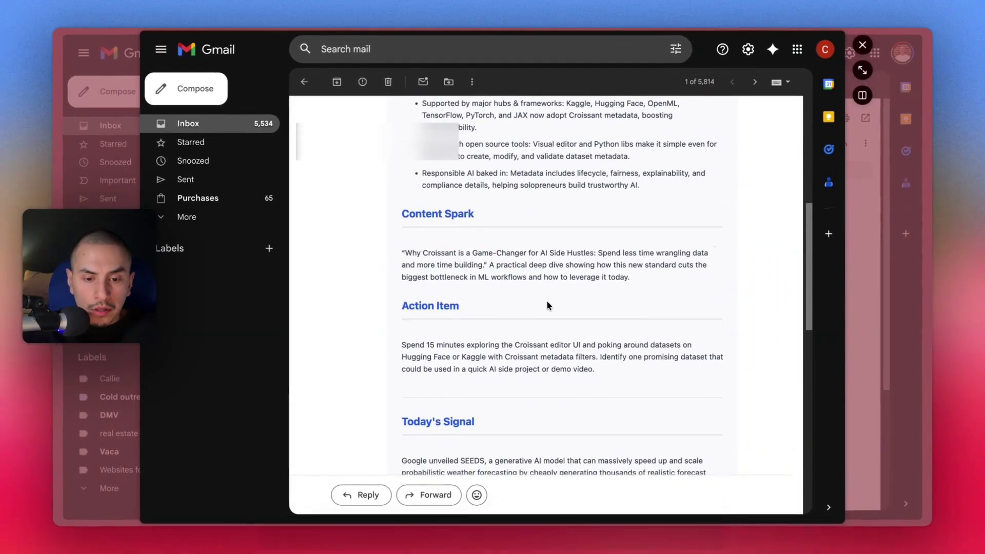
scroll(547, 305, up, 10)
scroll(547, 304, down, 3)
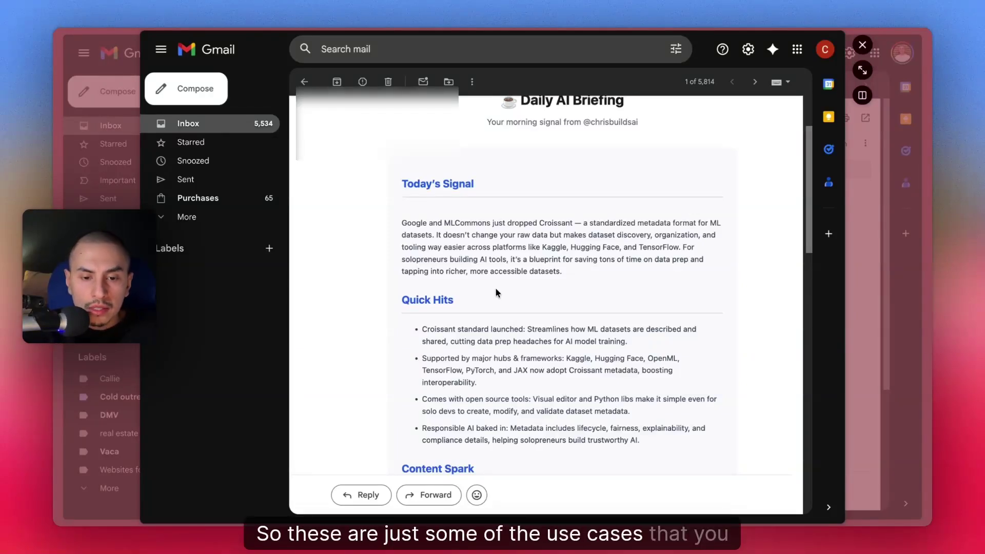
scroll(495, 292, down, 2)
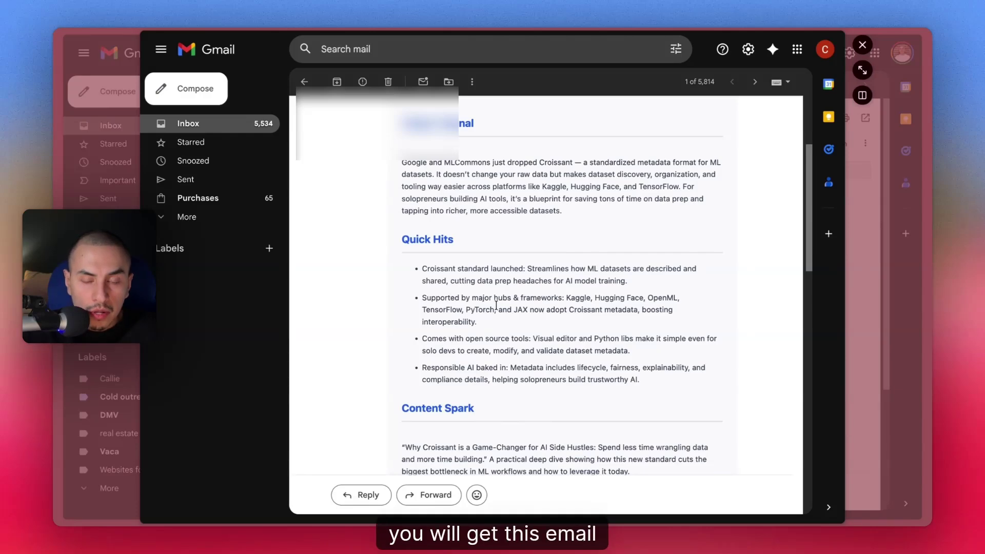
scroll(493, 369, down, 10)
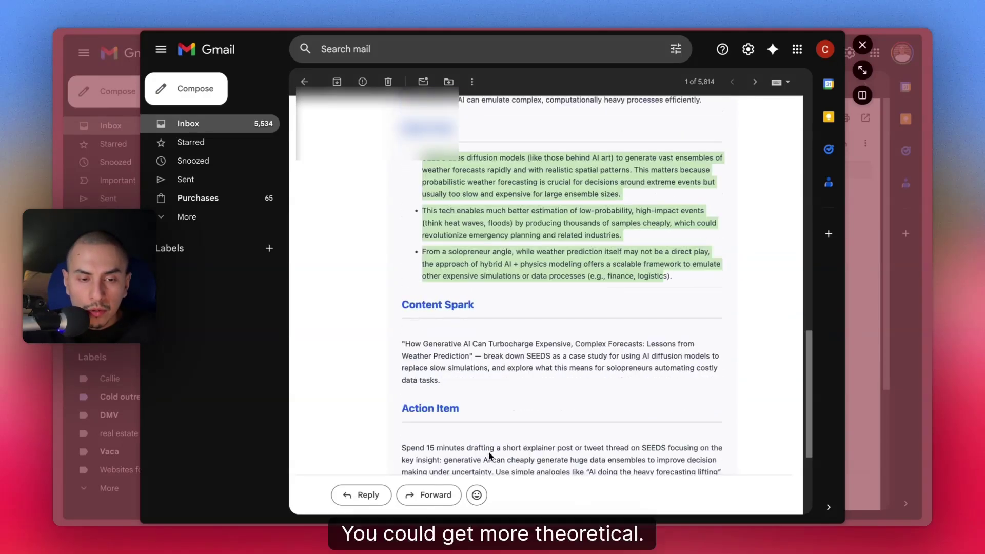
scroll(490, 456, down, 2)
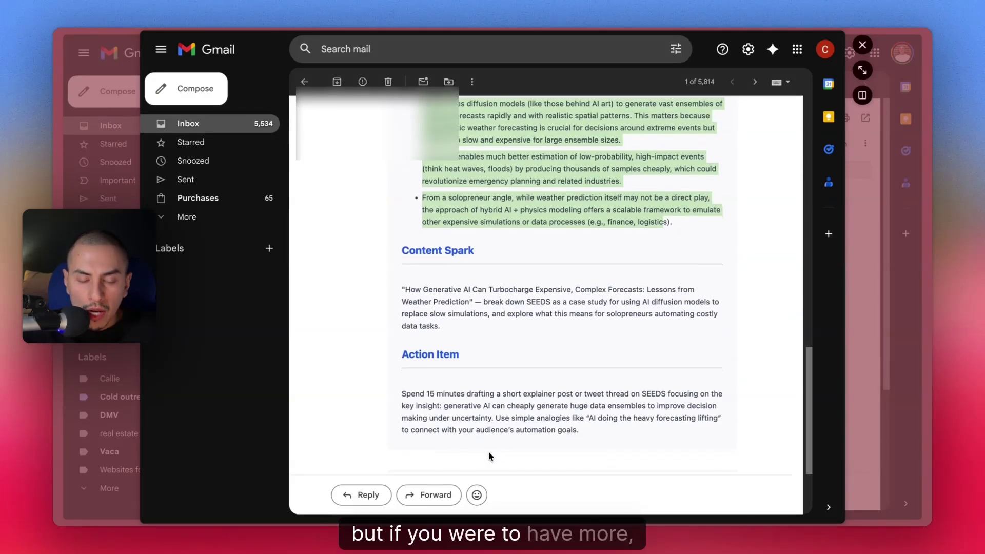
scroll(489, 455, down, 3)
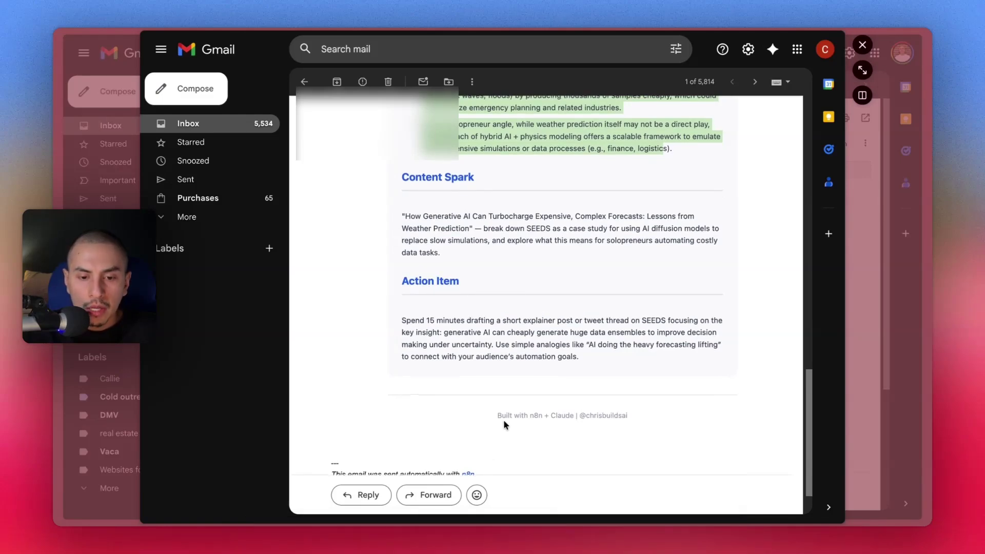
scroll(537, 382, down, 1)
scroll(537, 381, up, 9)
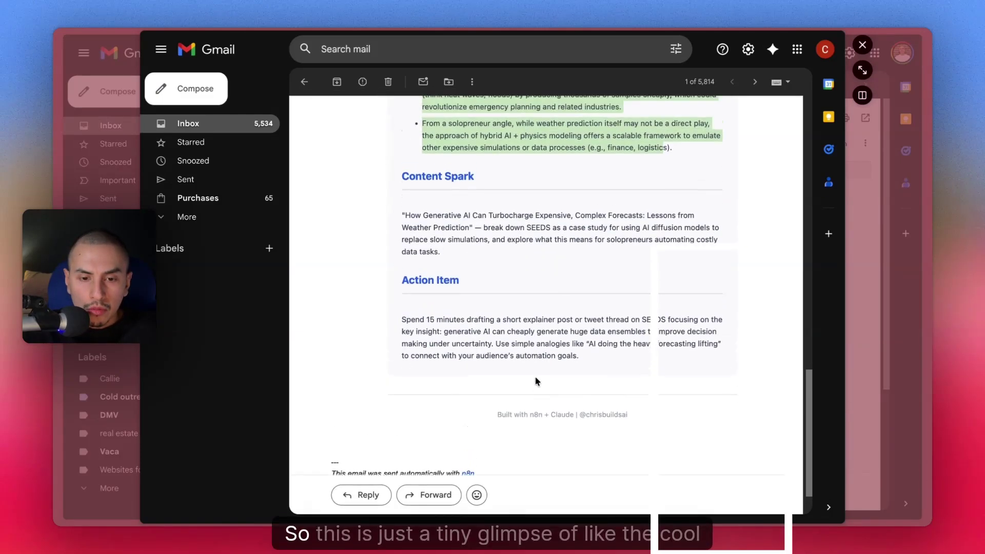
scroll(537, 381, up, 8)
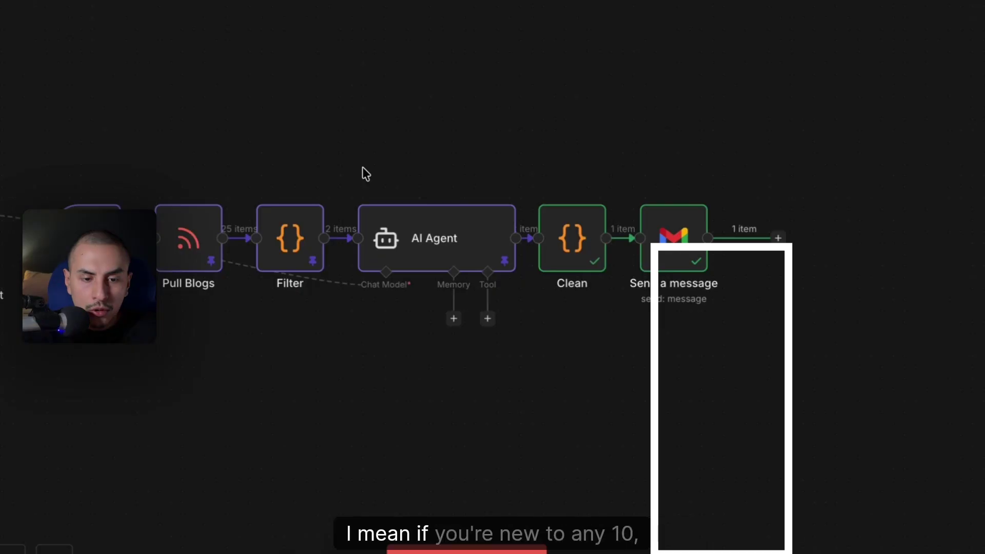
mouse_move(568, 205)
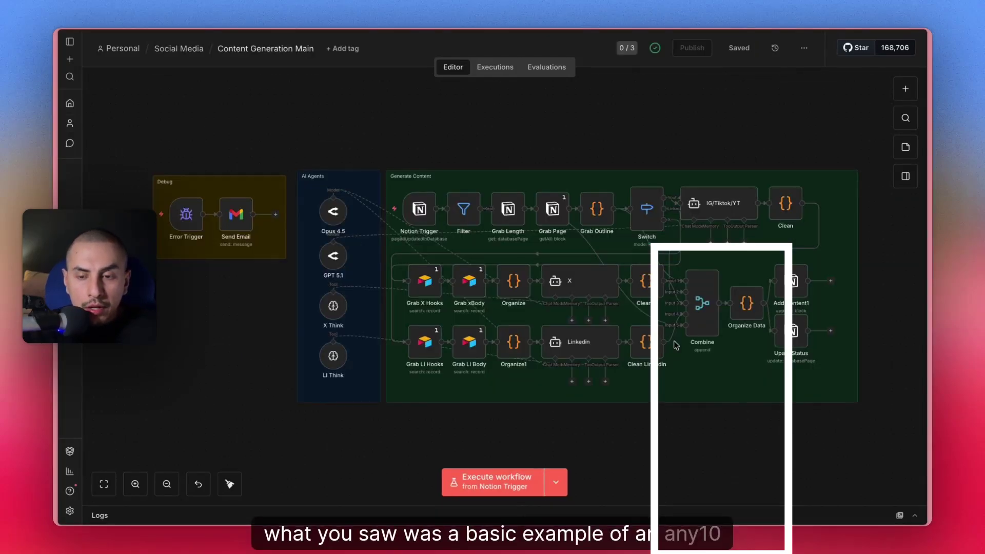
- Switch to Notion, open the Content Hub from the Social Media page, and look across its table columns to Status
scroll(574, 306, right, 3)
scroll(573, 306, down, 2)
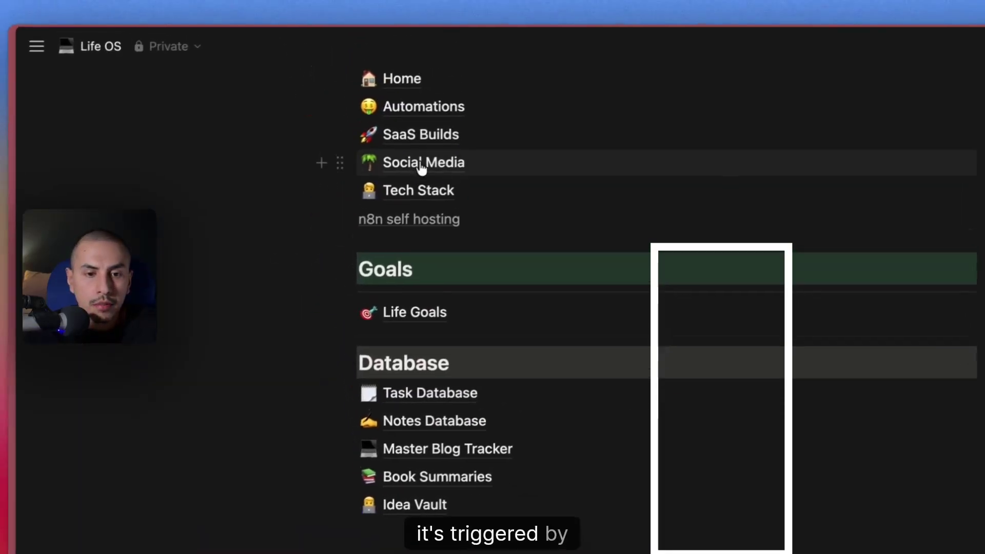
click(421, 162)
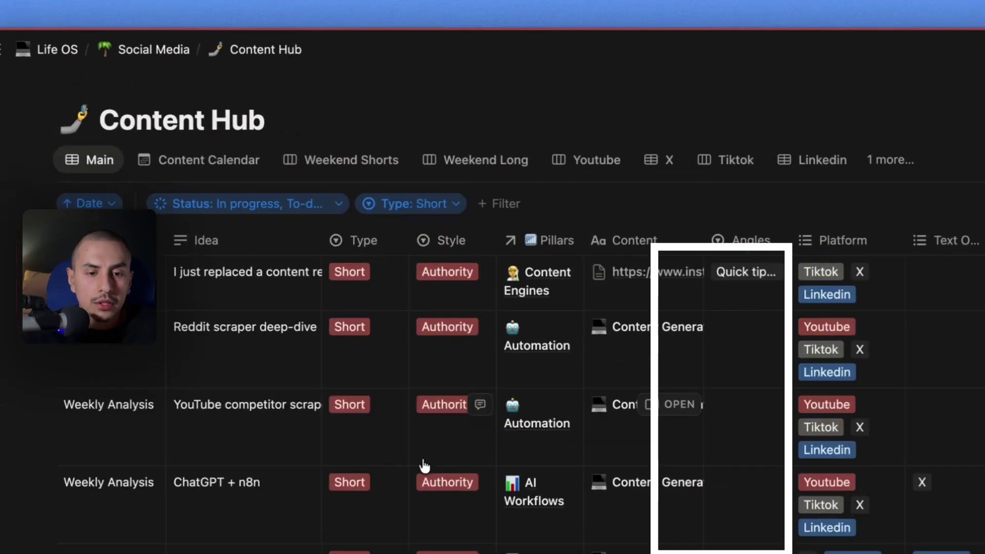
scroll(425, 467, down, 3)
scroll(589, 470, up, 3)
scroll(592, 470, right, 6)
scroll(591, 467, left, 6)
scroll(591, 467, right, 6)
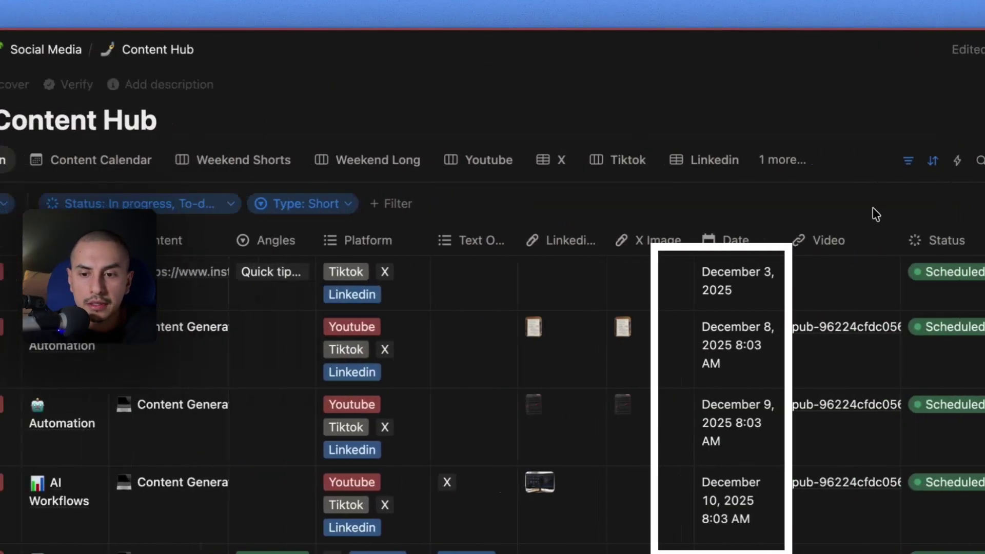
click(906, 283)
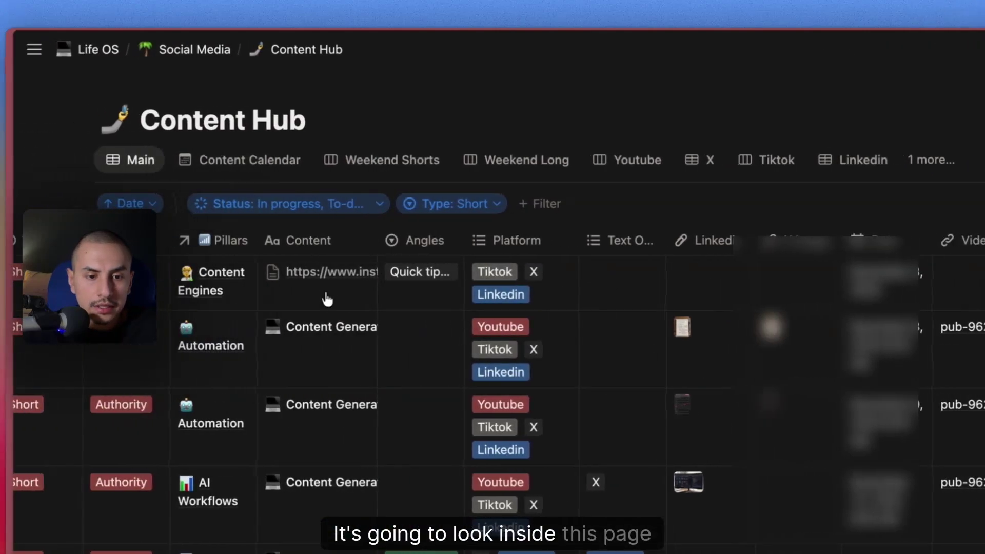
- Open the page of the first Content Hub entry and read its properties and Outline section
click(357, 273)
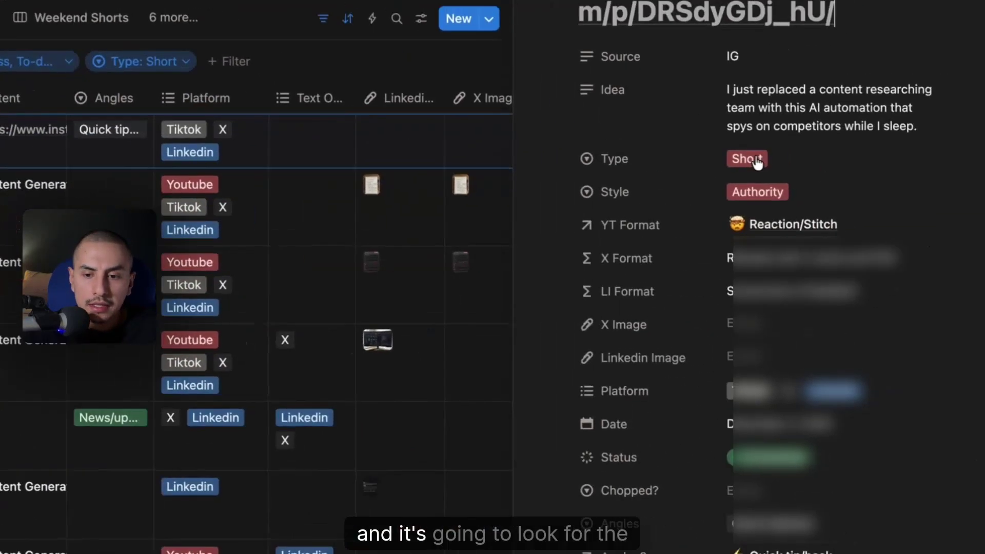
scroll(700, 264, down, 10)
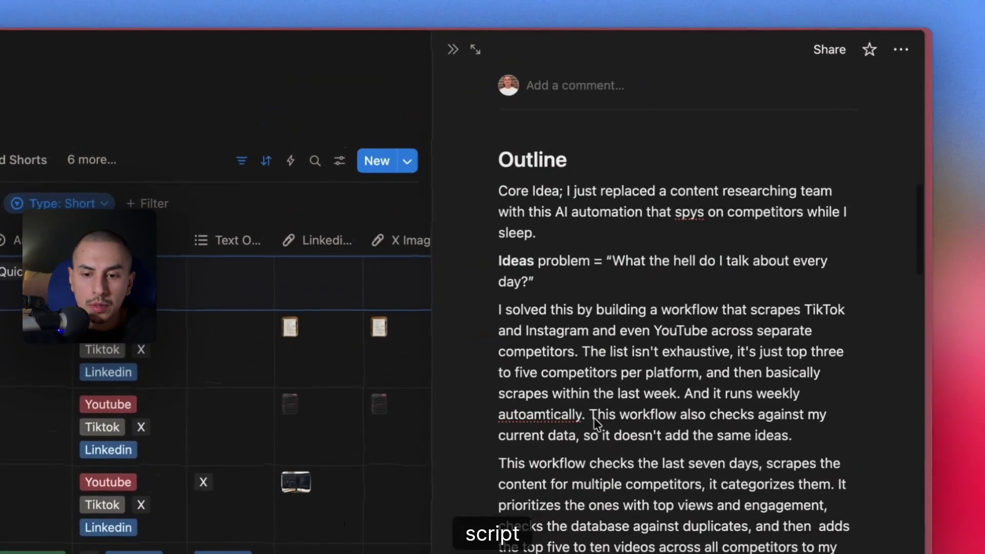
scroll(556, 374, down, 5)
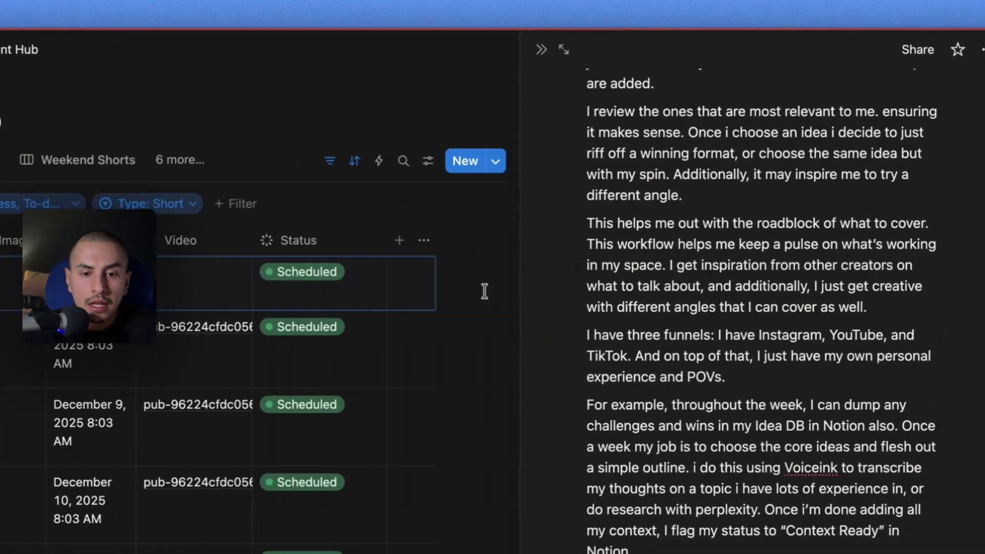
- View the first entry's Status options, read its generated sections from Youtube Headline to X Tweet, and close the page
click(337, 290)
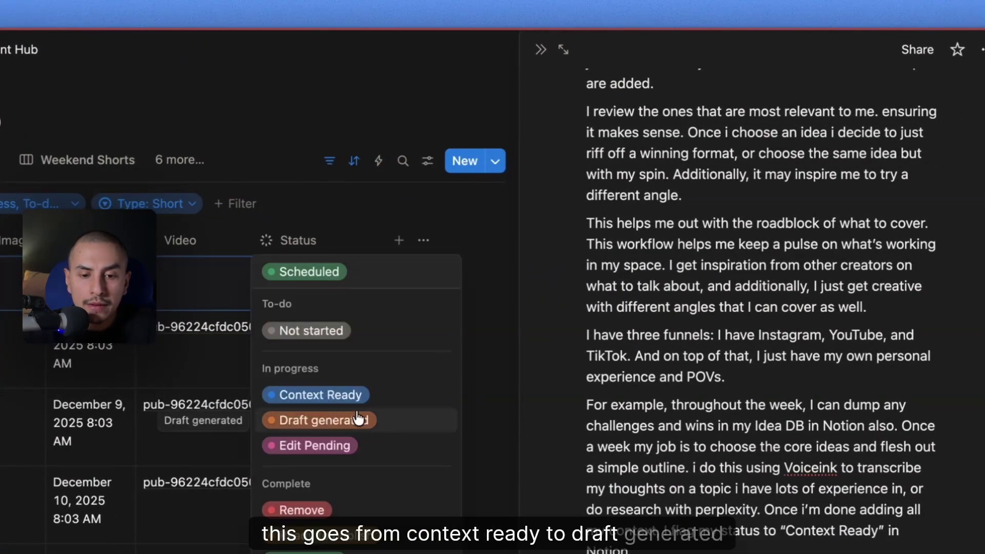
click(607, 202)
scroll(611, 282, down, 10)
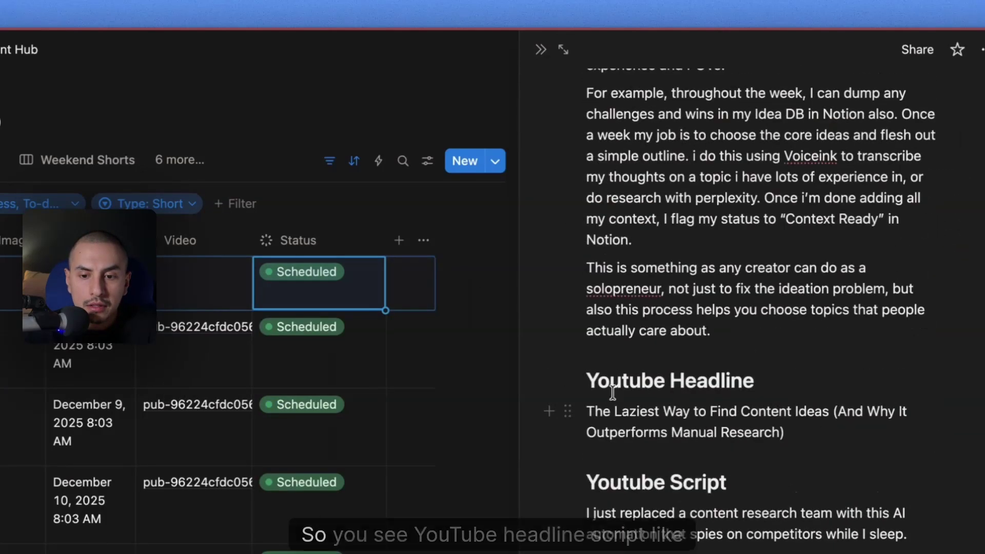
scroll(621, 393, down, 20)
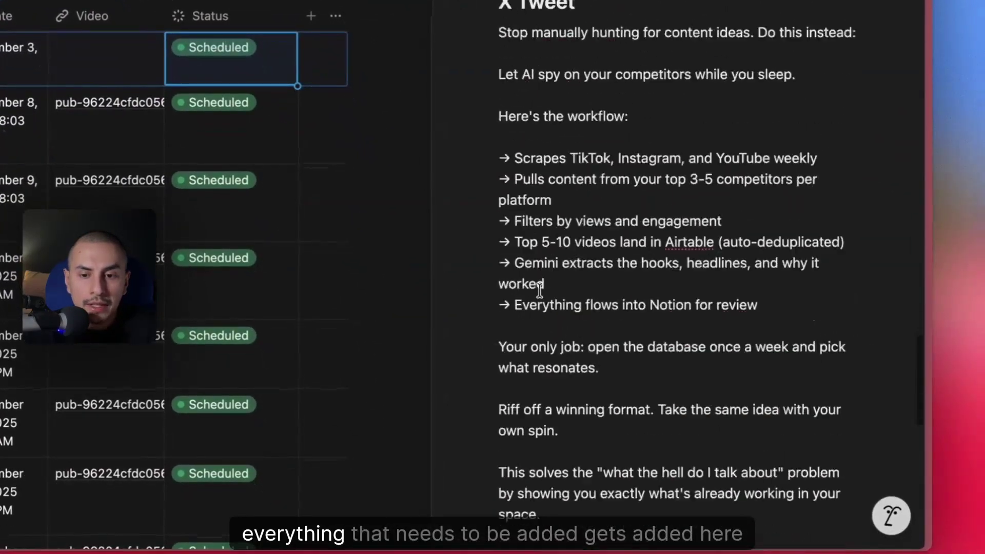
scroll(540, 290, down, 8)
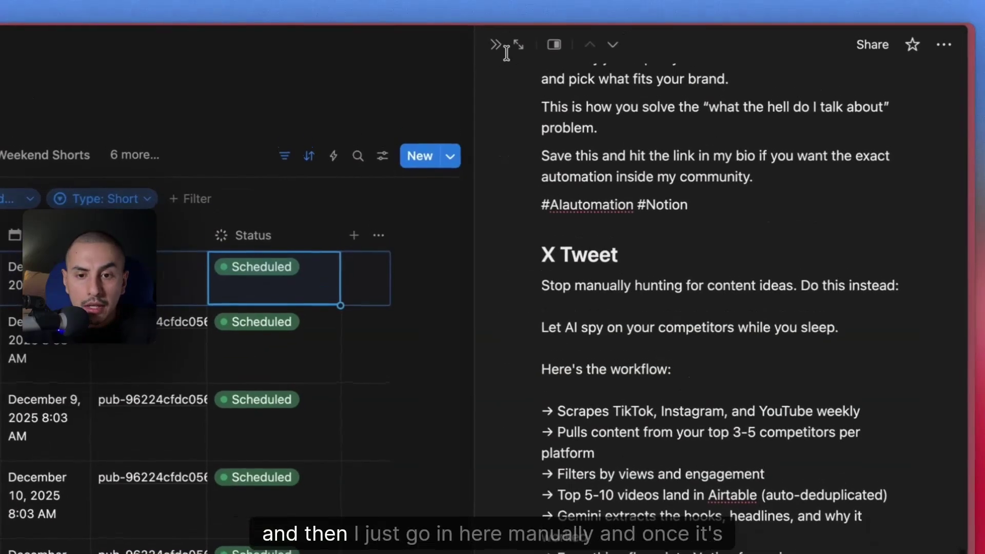
click(501, 53)
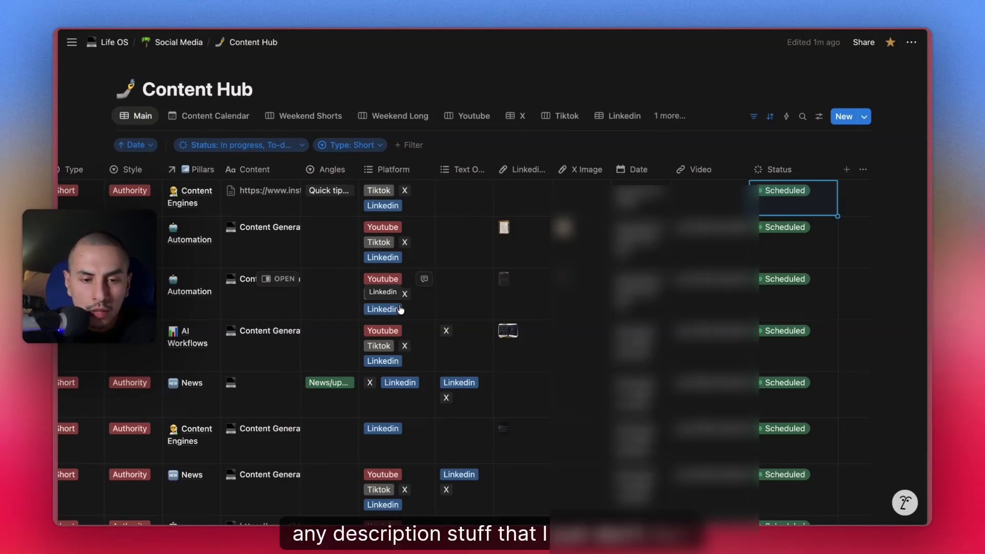
- Switch to the n8n website and open its Templates library
mouse_move(57, 214)
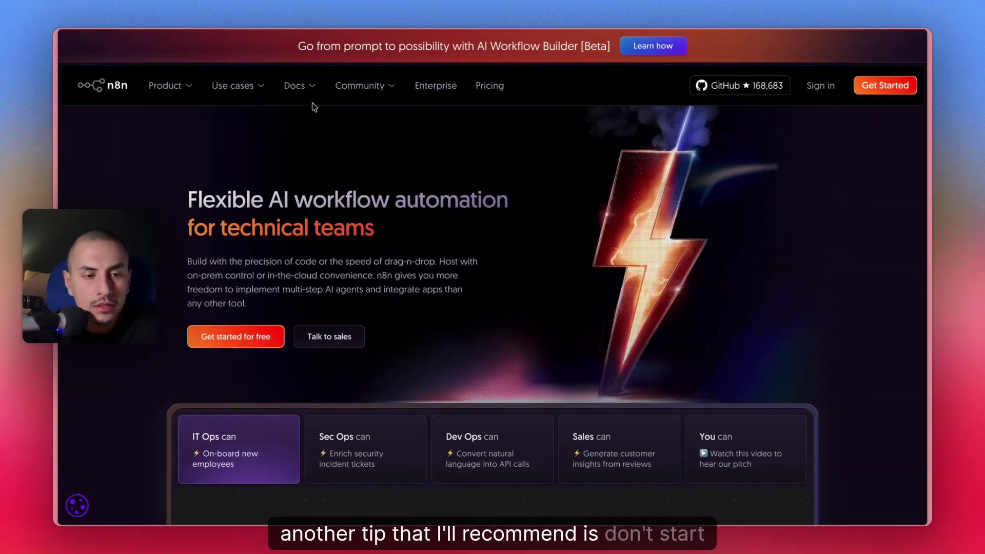
mouse_move(165, 85)
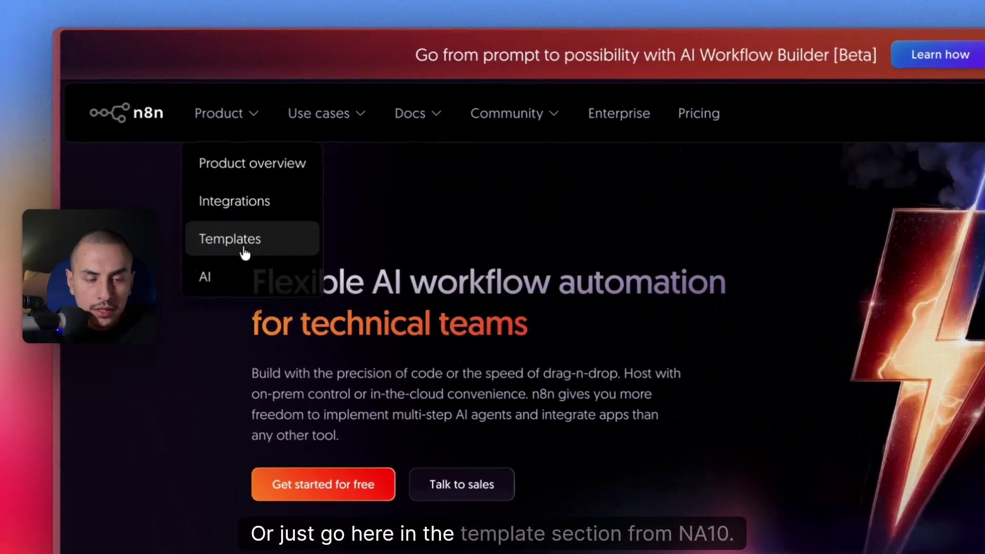
click(213, 200)
scroll(529, 414, down, 2)
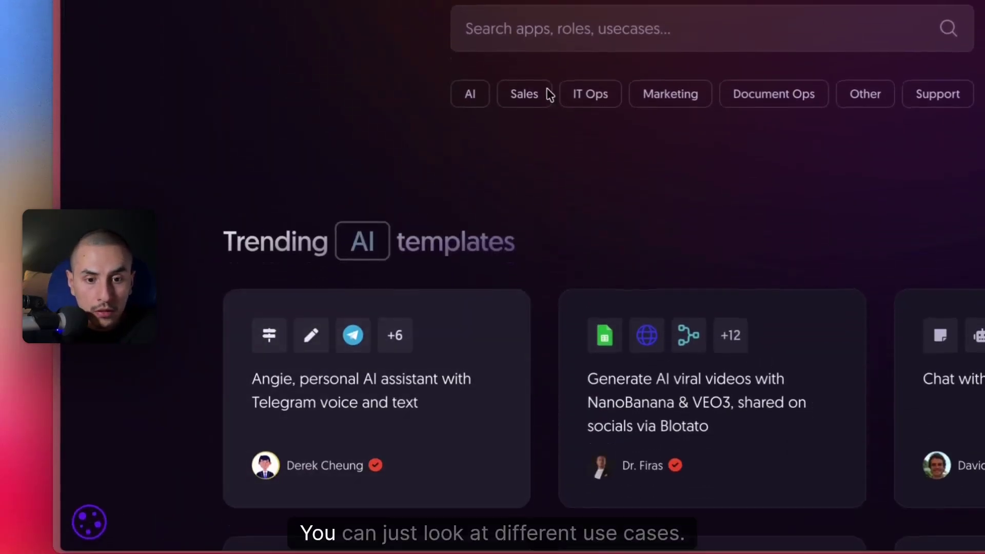
- Search the template library for "social"
click(559, 170)
click(758, 288)
click(411, 256)
text(social)
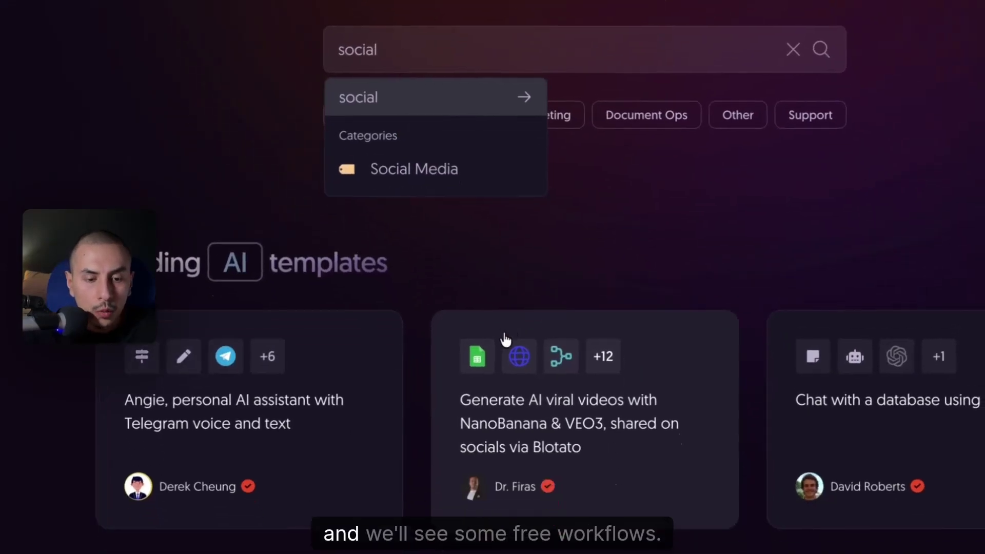
key(Return)
- Open the "Automated LinkedIn content creation with GPT-4 and DALL-E for scheduled posts" template and make its workflow preview explorable
scroll(499, 319, down, 4)
click(500, 195)
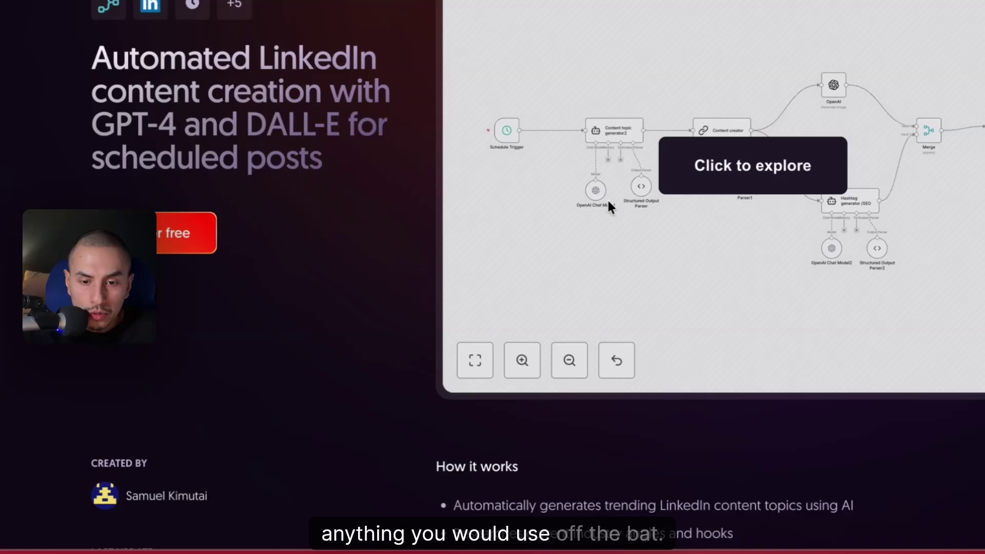
click(715, 176)
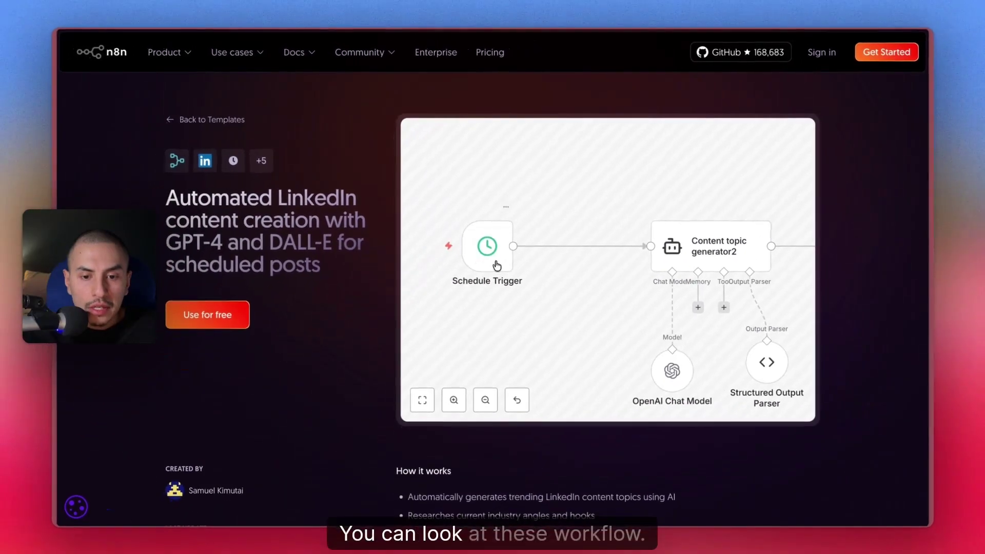
- Examine the template's workflow preview from the Schedule Trigger through Content topic generator2 and its parser to the Content creator node
scroll(610, 263, right, 3)
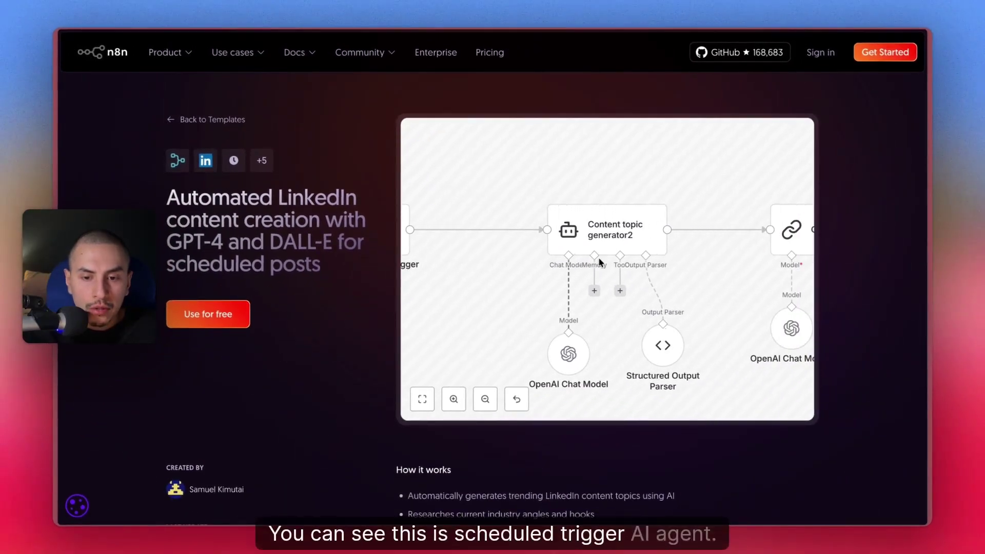
scroll(604, 232, down, 2)
scroll(603, 232, right, 2)
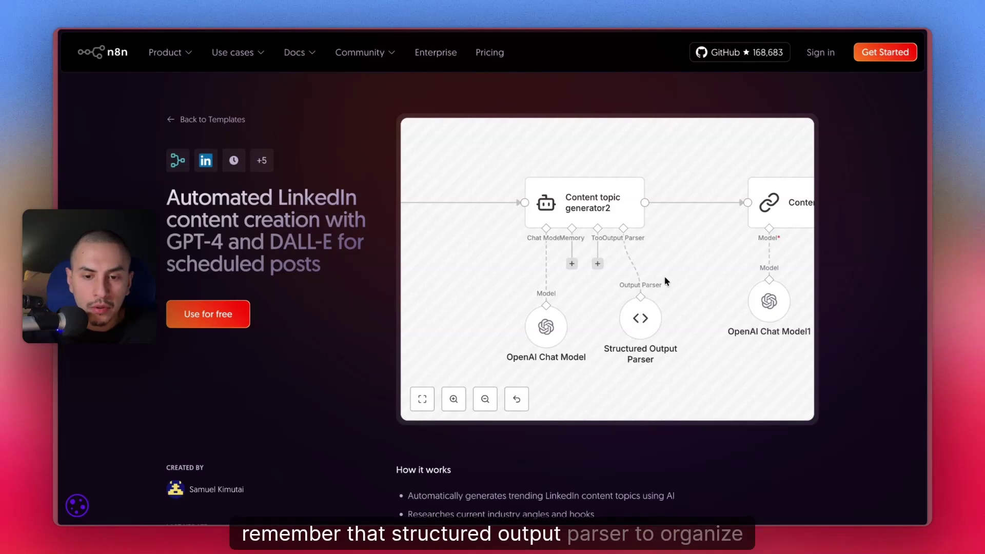
scroll(664, 276, right, 5)
scroll(664, 276, up, 1)
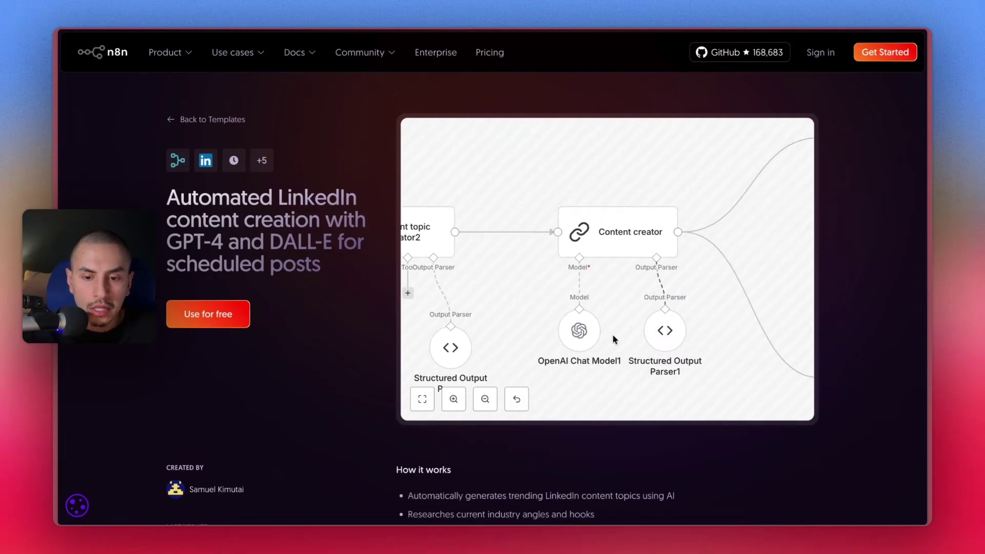
scroll(633, 334, right, 3)
scroll(633, 333, up, 1)
scroll(454, 288, right, 4)
scroll(454, 288, up, 1)
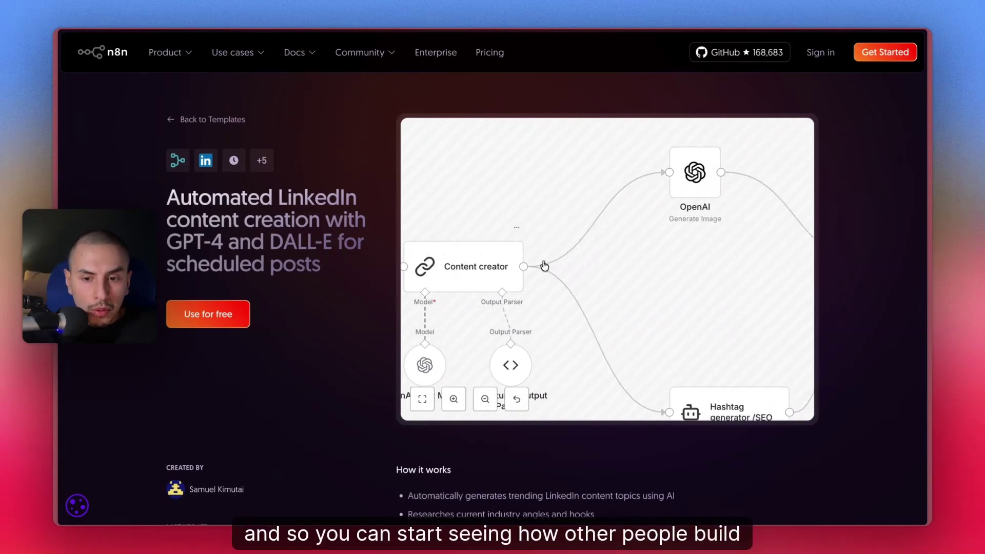
- Examine the preview's OpenAI image and Hashtag generator branches through the Merge node to the final LinkedIn node
scroll(580, 264, right, 2)
scroll(580, 263, down, 1)
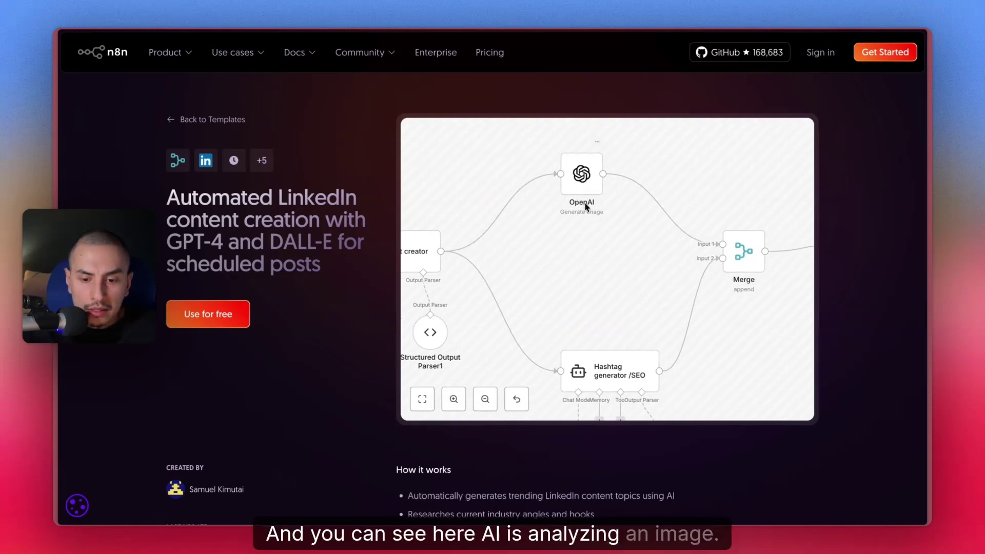
scroll(587, 207, right, 1)
scroll(587, 206, down, 1)
scroll(639, 358, right, 3)
scroll(638, 357, up, 1)
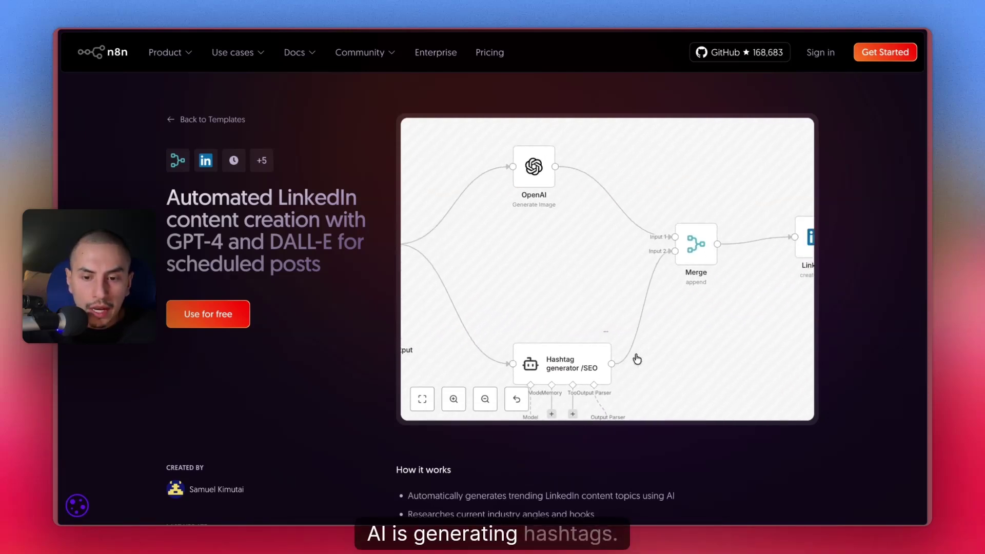
scroll(625, 252, right, 4)
scroll(625, 252, up, 2)
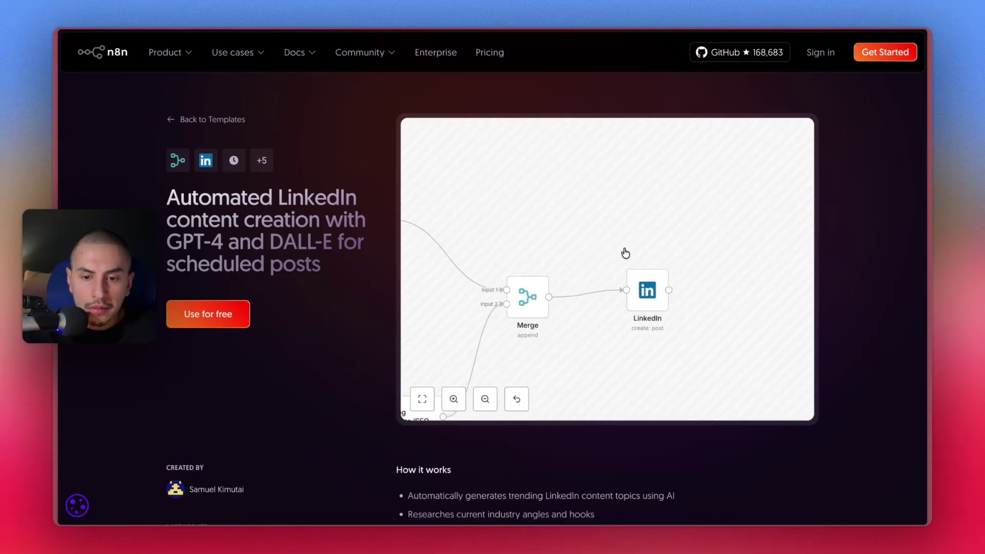
scroll(574, 316, down, 5)
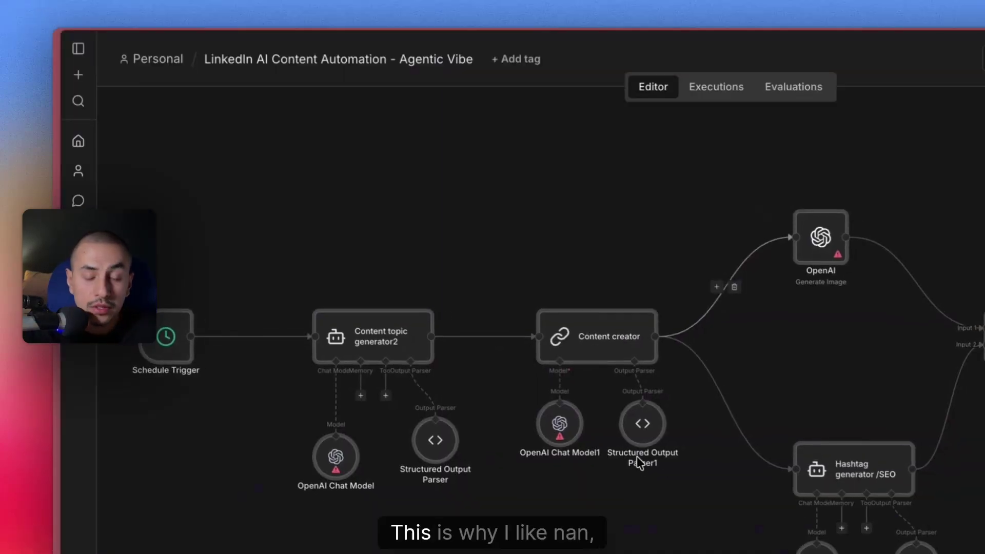
- Look over the template's LinkedIn AI Content Automation workflow in the n8n editor, through to its LinkedIn node
scroll(467, 334, down, 5)
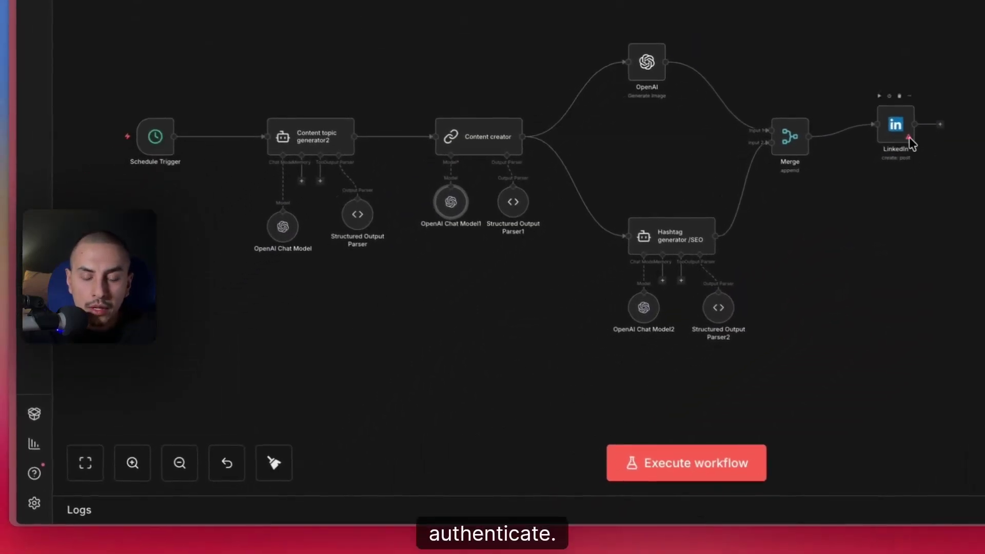
drag(906, 139, 855, 137)
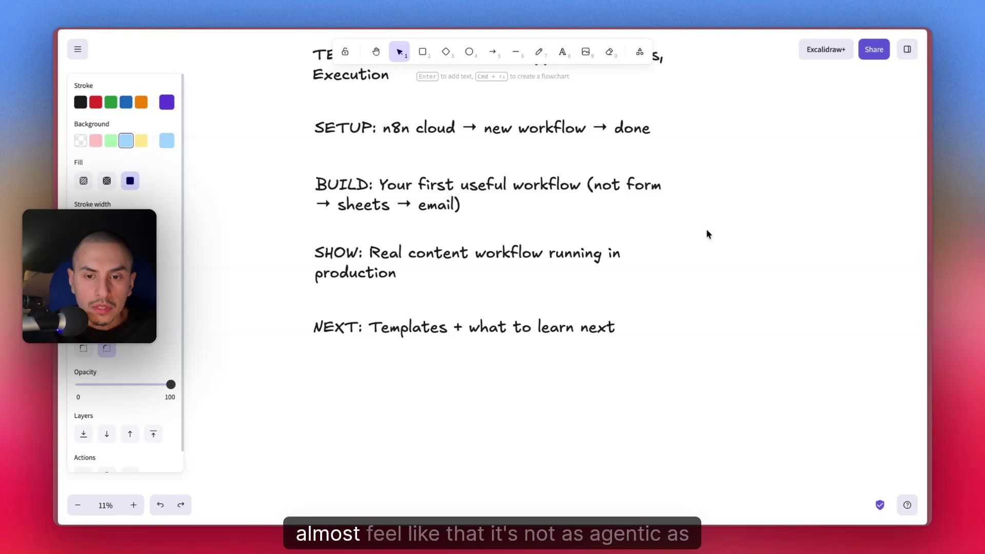
scroll(671, 231, up, 2)
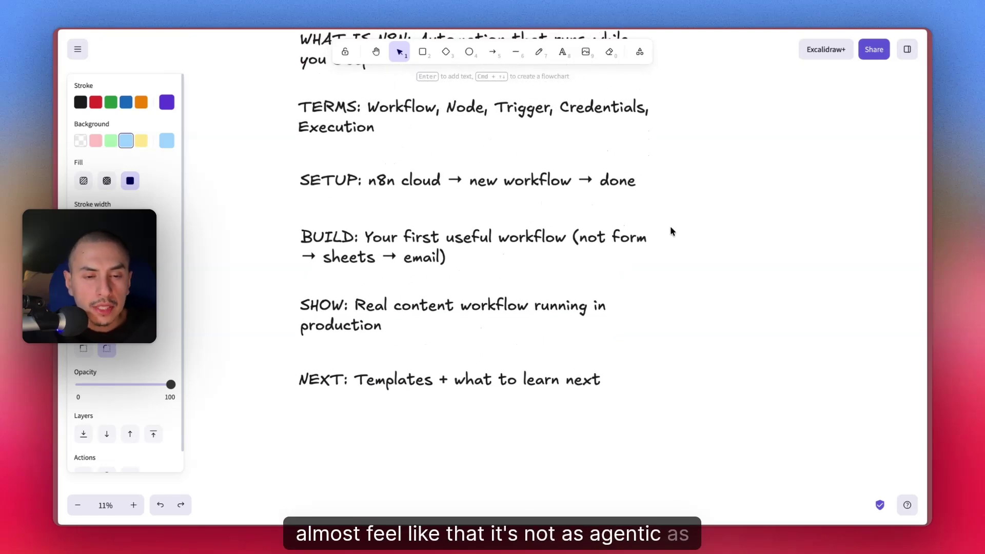